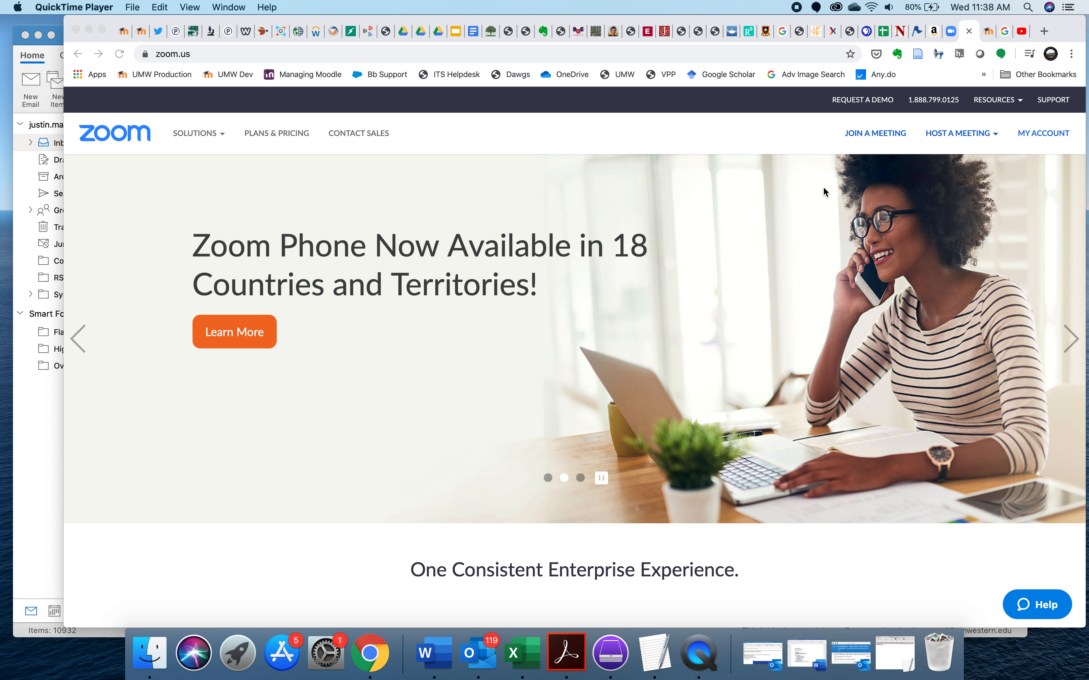
- Open the Personal Meeting Room details from the meetings of the Zoom account
{"action": "left_click", "coordinate": [715, 111]}
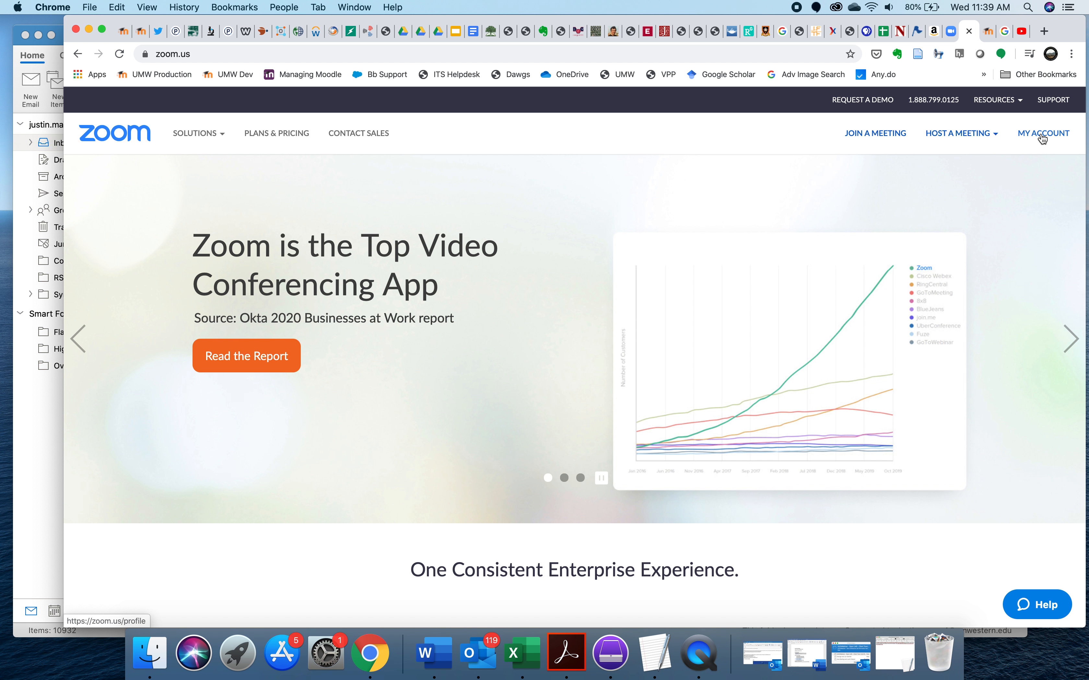
{"action": "left_click", "coordinate": [1042, 134]}
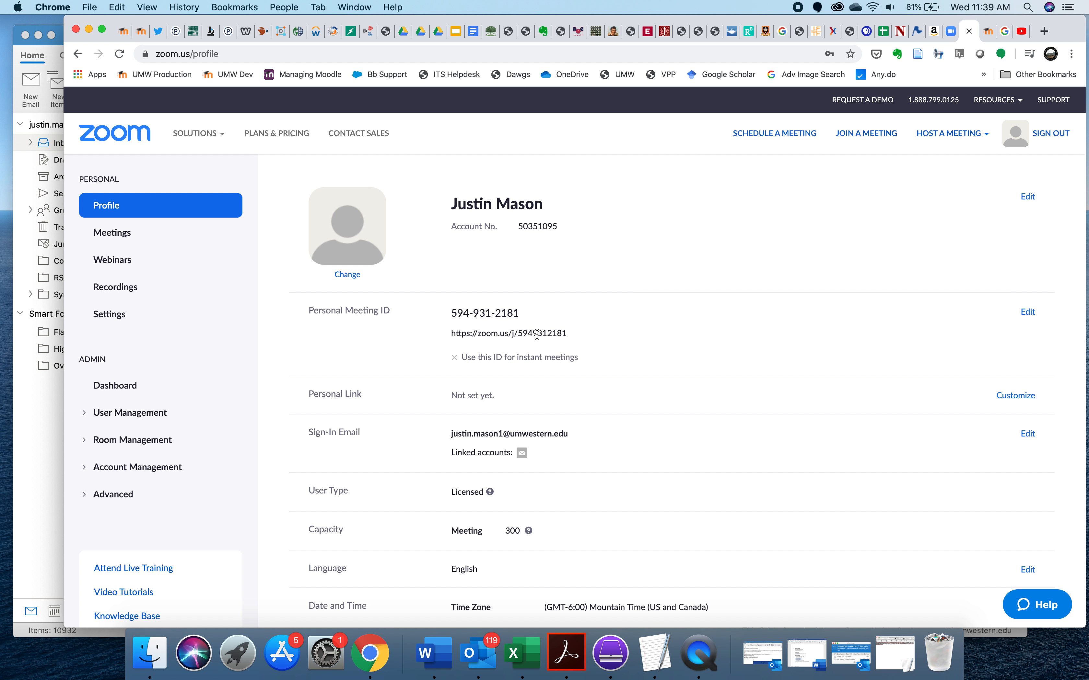
{"action": "left_click", "coordinate": [115, 237]}
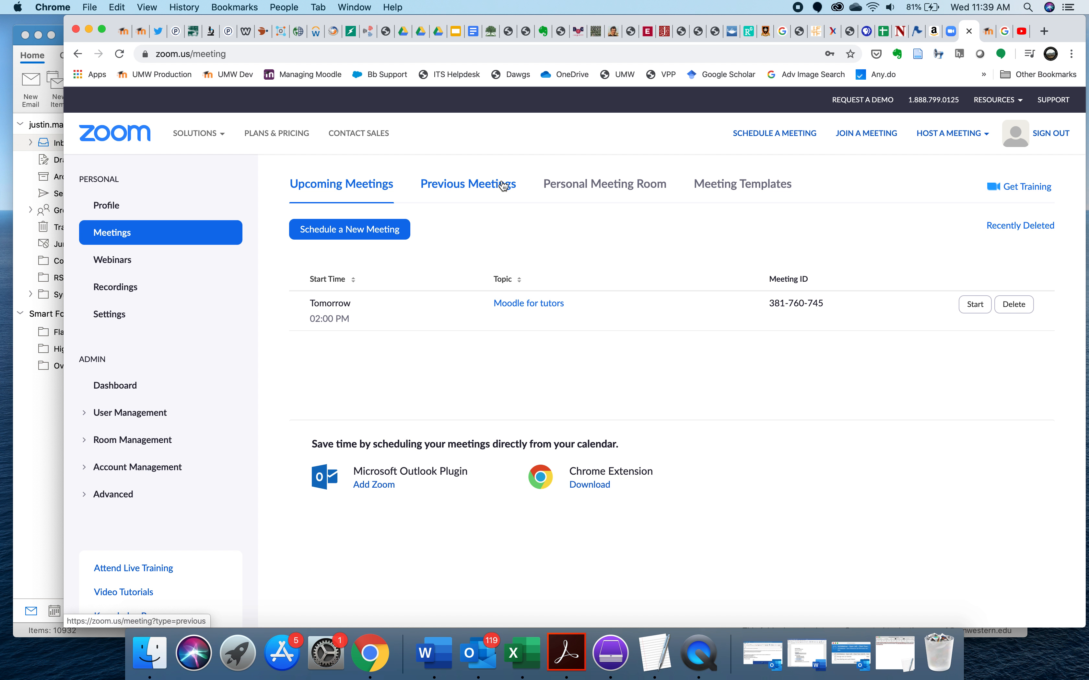
{"action": "left_click", "coordinate": [600, 190]}
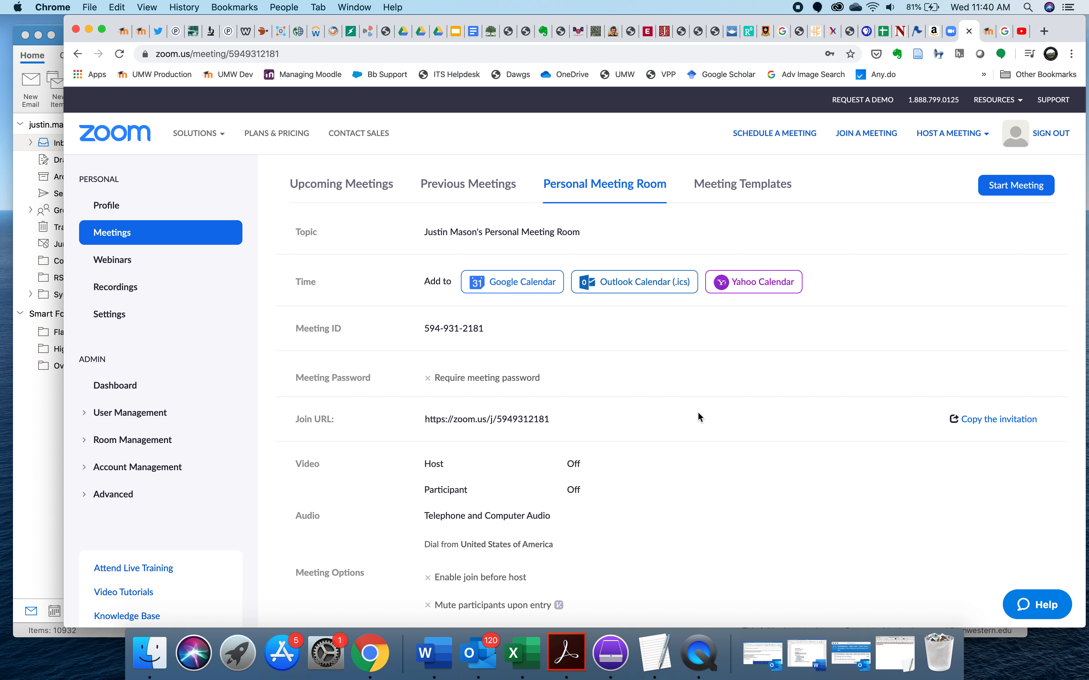
{"action": "scroll", "coordinate": [697, 417], "scroll_direction": "down", "scroll_amount": 2}
{"action": "scroll", "coordinate": [698, 416], "scroll_direction": "down", "scroll_amount": 3}
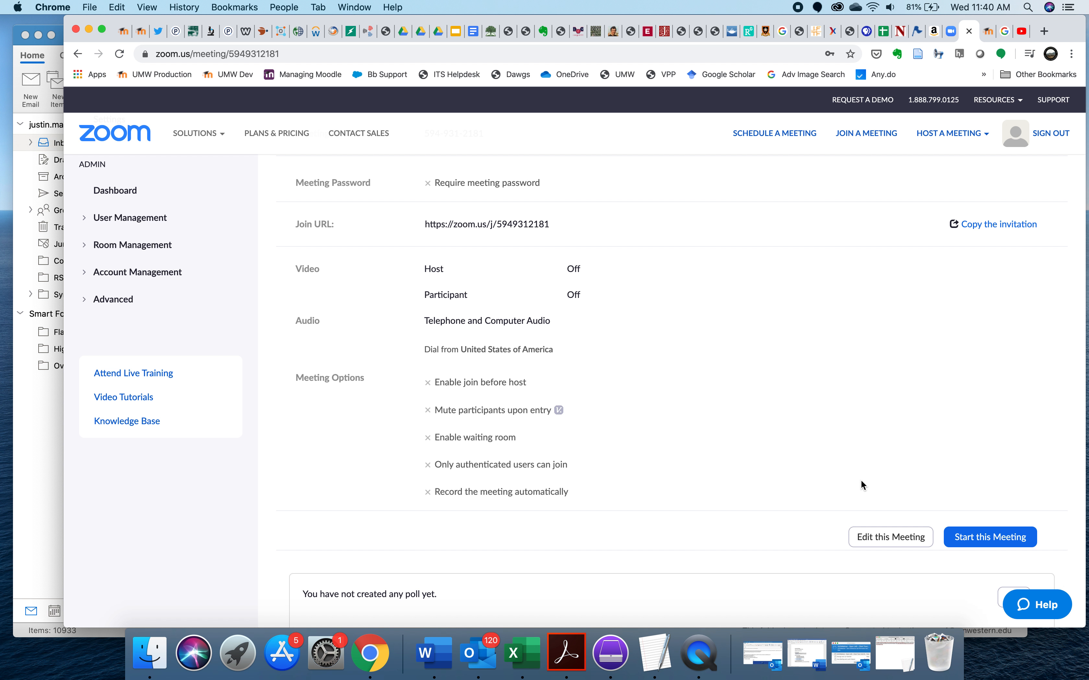
{"action": "left_click", "coordinate": [889, 542]}
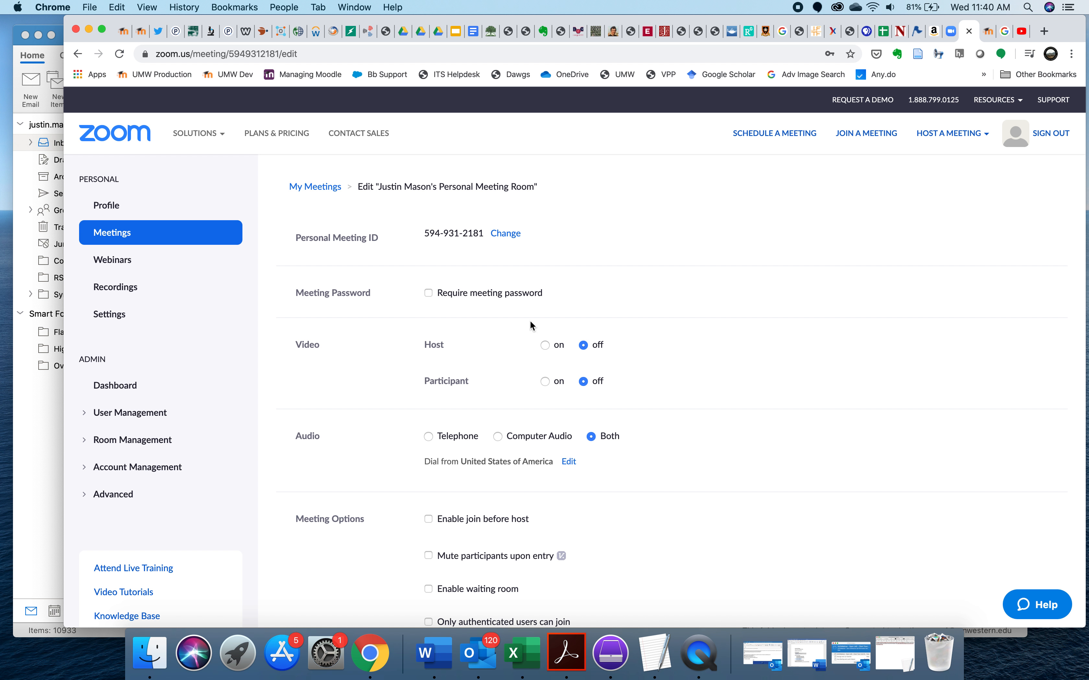
{"action": "scroll", "coordinate": [695, 345], "scroll_direction": "down", "scroll_amount": 3}
{"action": "scroll", "coordinate": [695, 345], "scroll_direction": "down", "scroll_amount": 1}
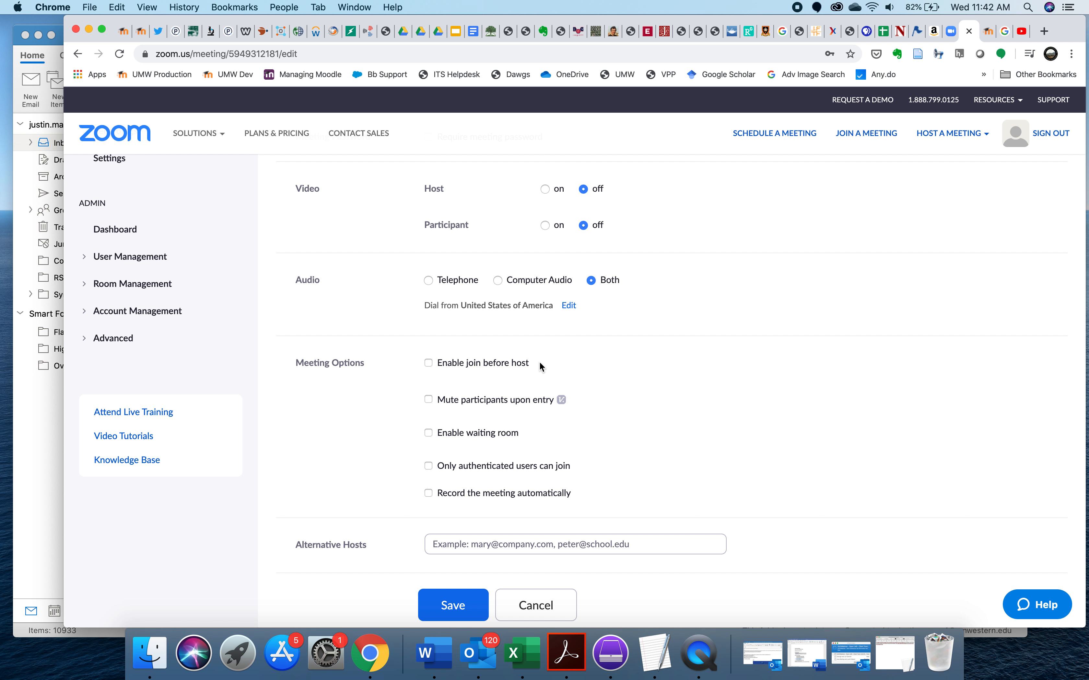
{"action": "left_click", "coordinate": [427, 364]}
{"action": "scroll", "coordinate": [823, 482], "scroll_direction": "down", "scroll_amount": 5}
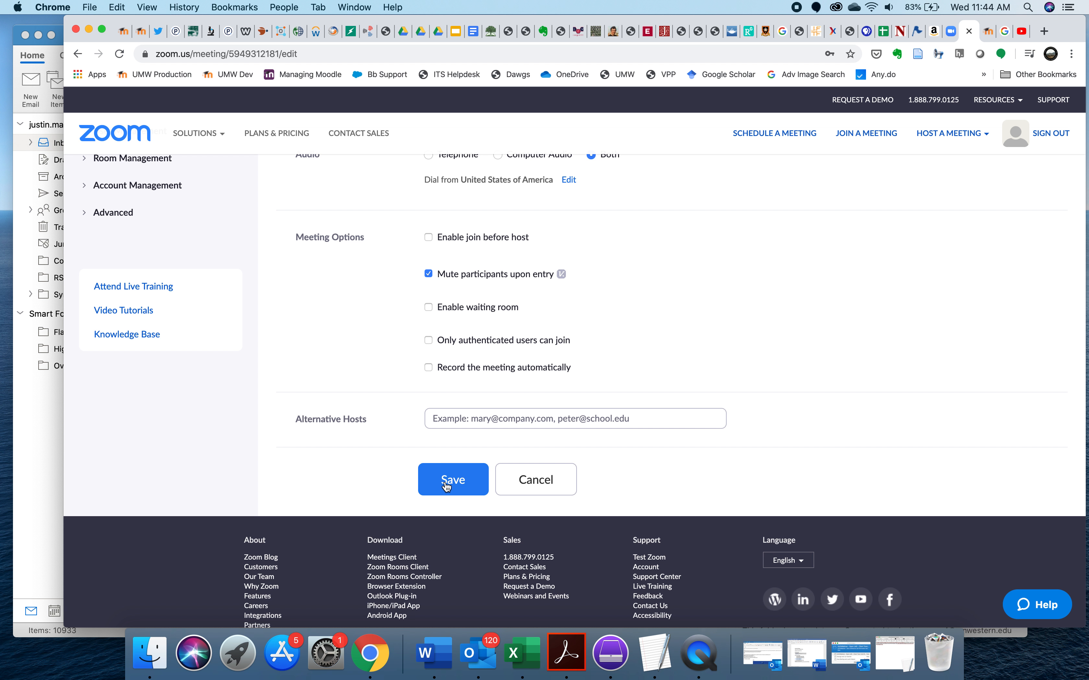
{"action": "left_click", "coordinate": [544, 481]}
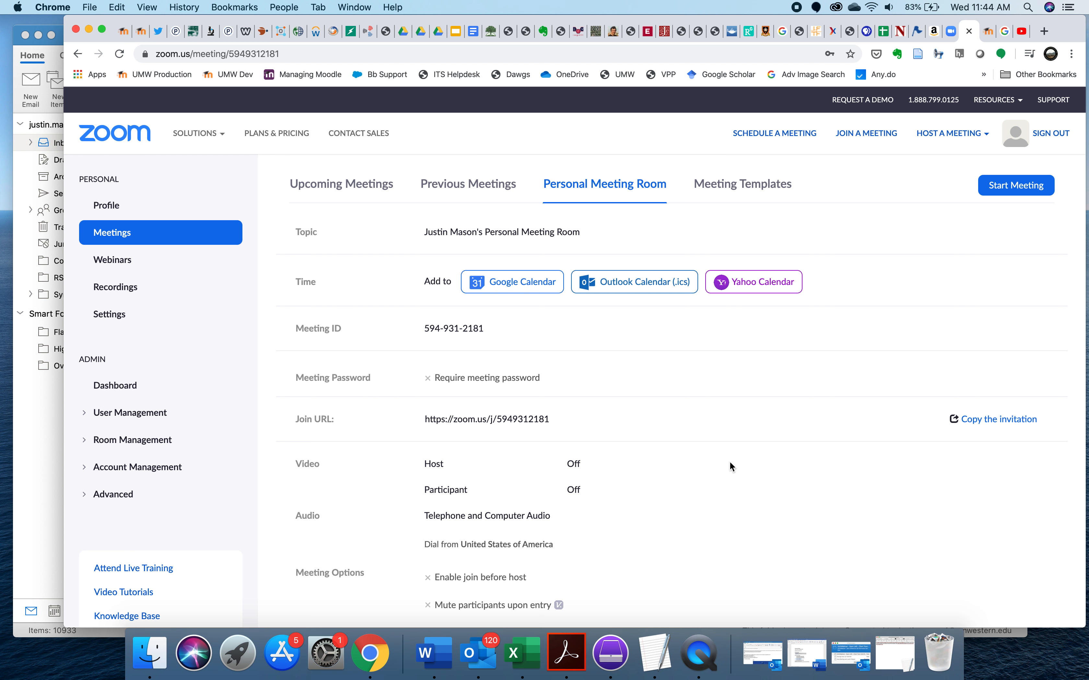
- Copy the Personal Meeting Room's meeting invitation to the clipboard and close the invitation dialog
{"action": "scroll", "coordinate": [731, 466], "scroll_direction": "down", "scroll_amount": 5}
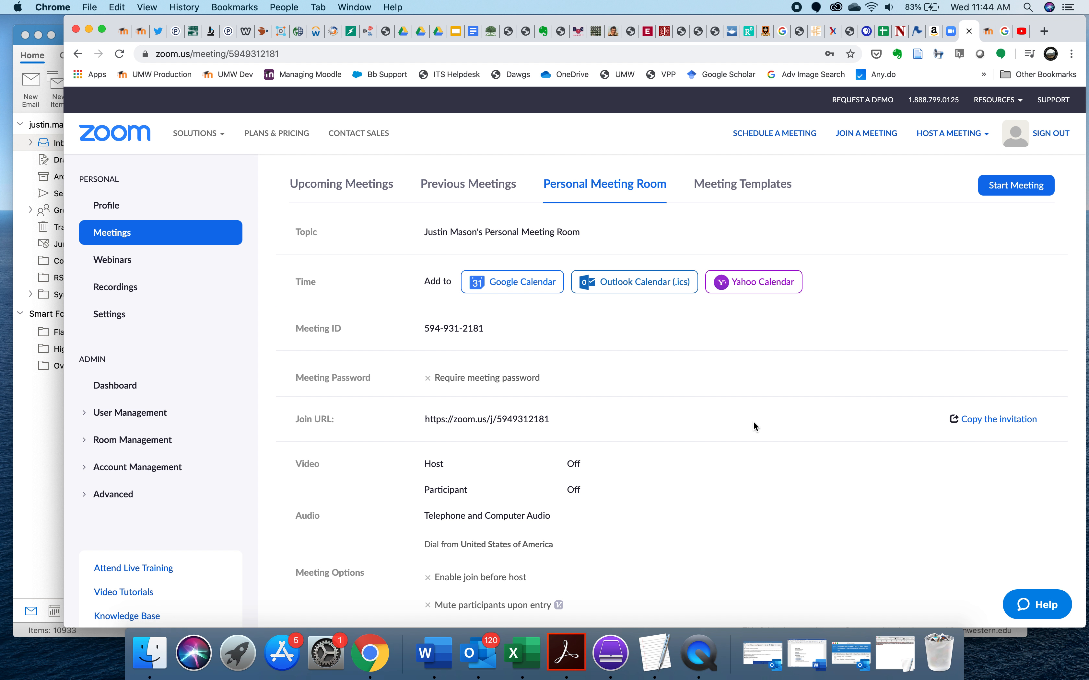
{"action": "scroll", "coordinate": [752, 421], "scroll_direction": "down", "scroll_amount": 4}
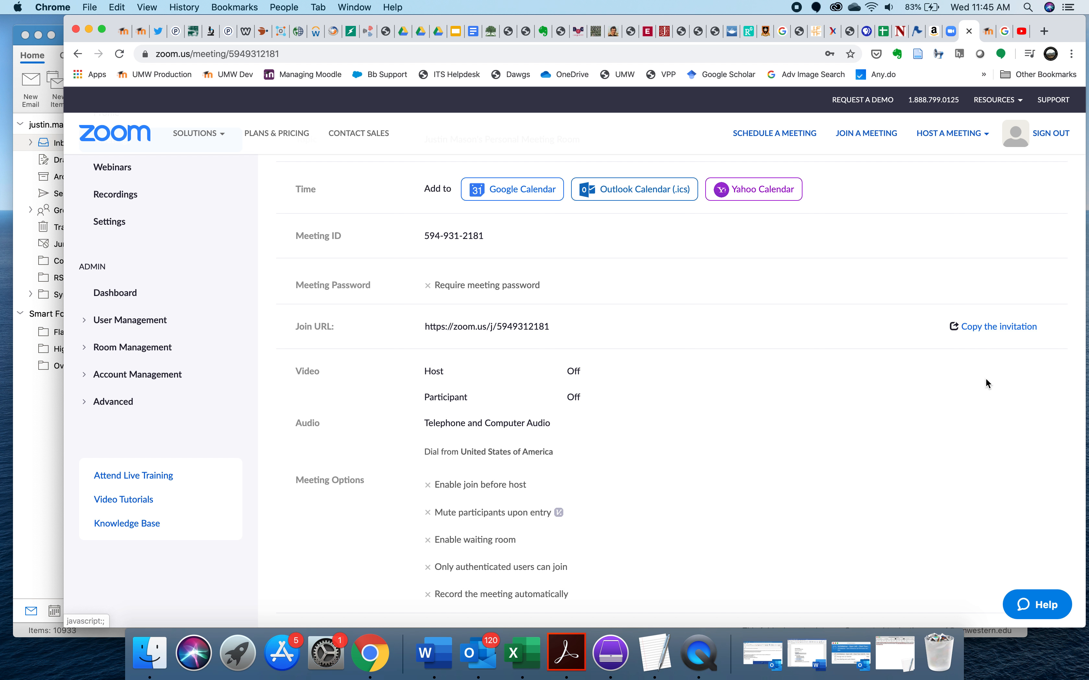
{"action": "left_click", "coordinate": [985, 327]}
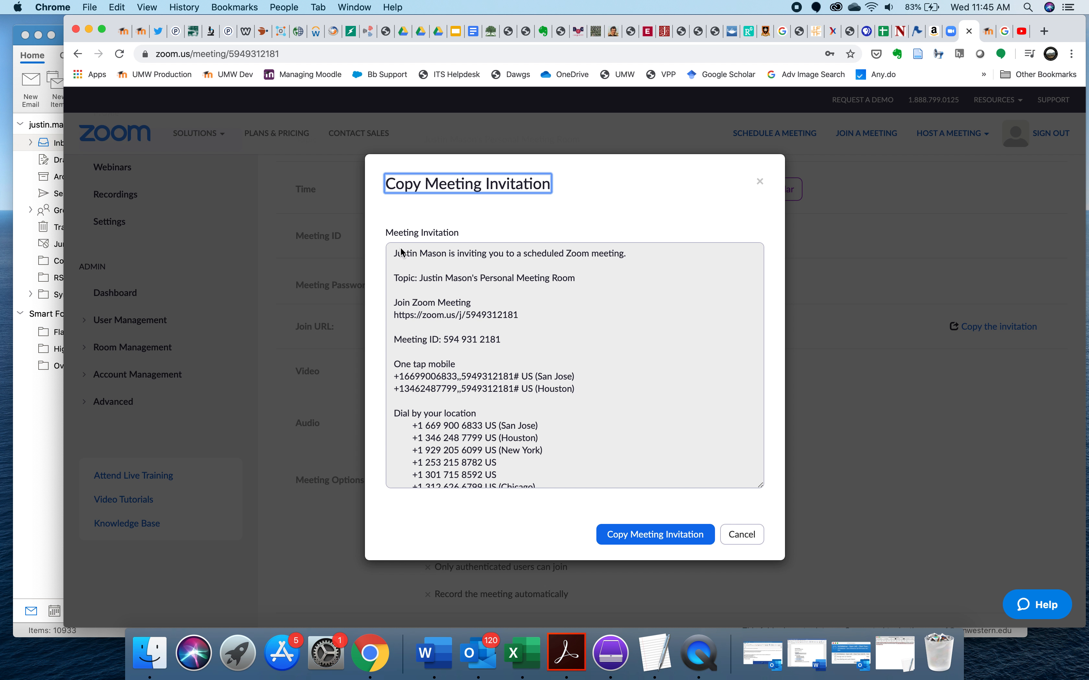
{"action": "left_click", "coordinate": [655, 537]}
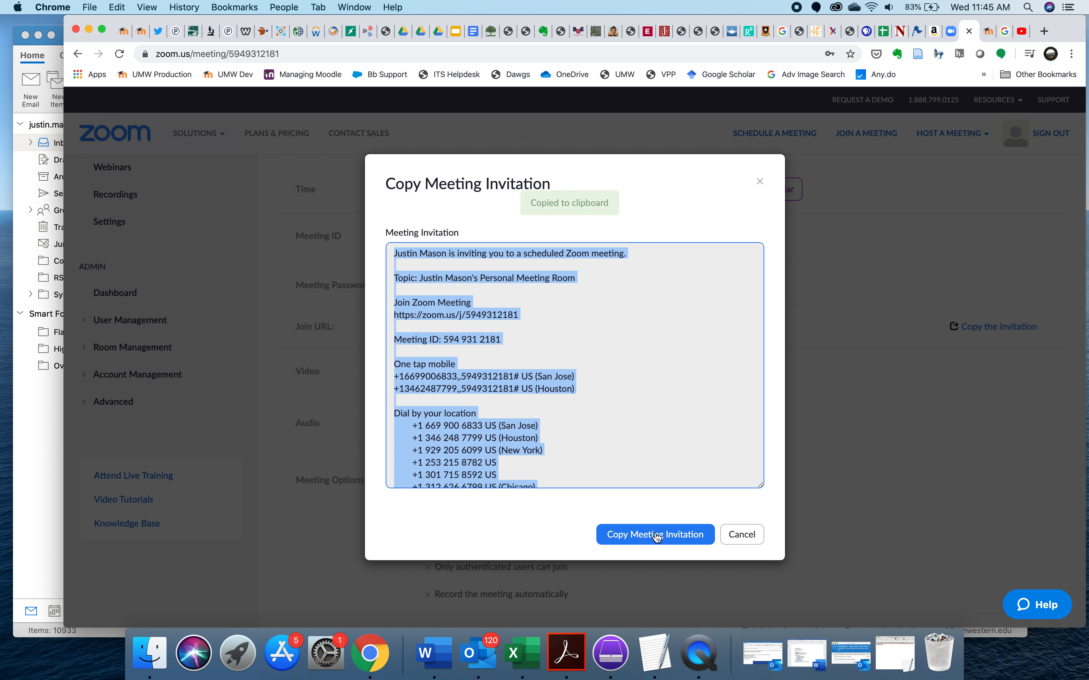
{"action": "left_click", "coordinate": [750, 535]}
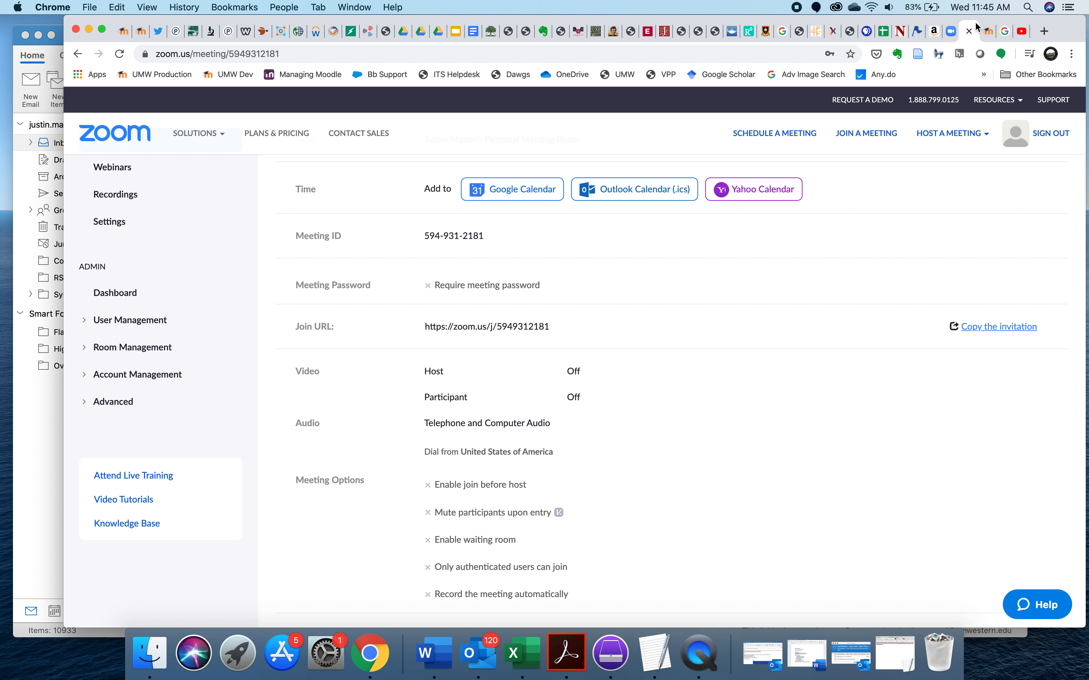
- Switch to the Moodle sandbox course and open the "Class Zoom meeting info" section summary for editing
{"action": "left_click", "coordinate": [987, 31]}
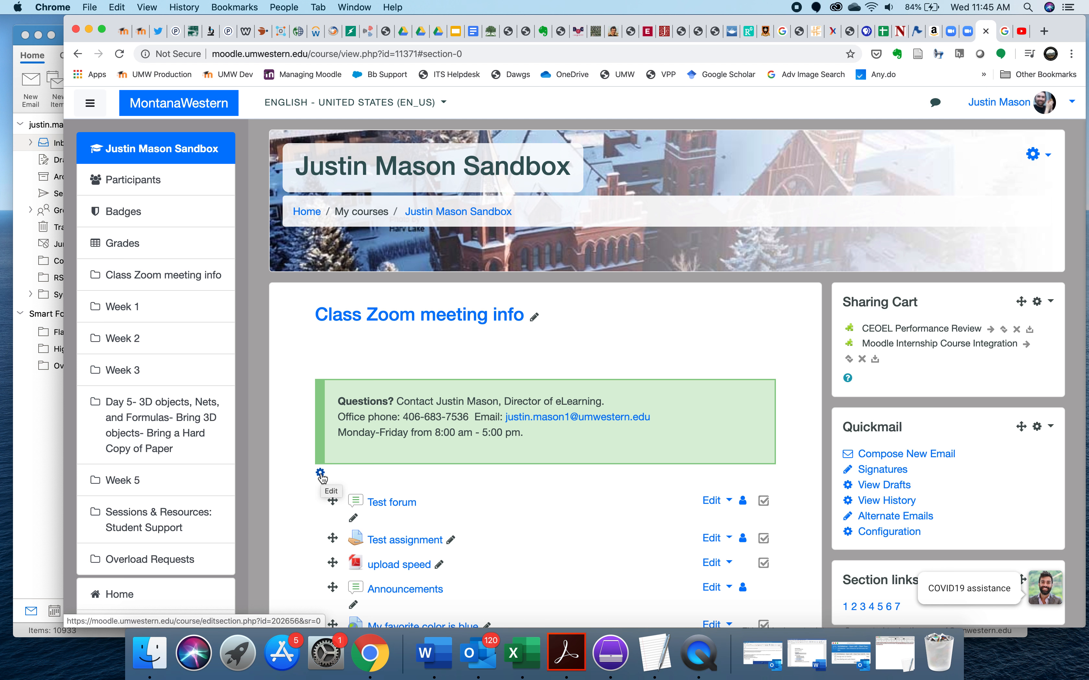
{"action": "left_click", "coordinate": [1036, 156]}
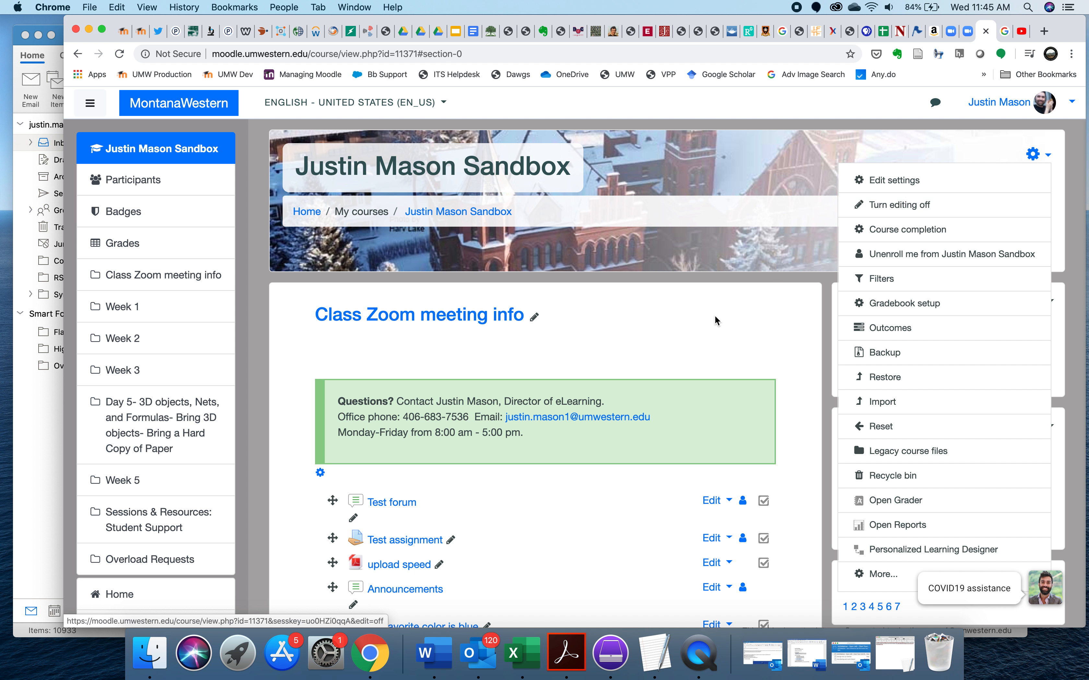
{"action": "key", "text": "Escape"}
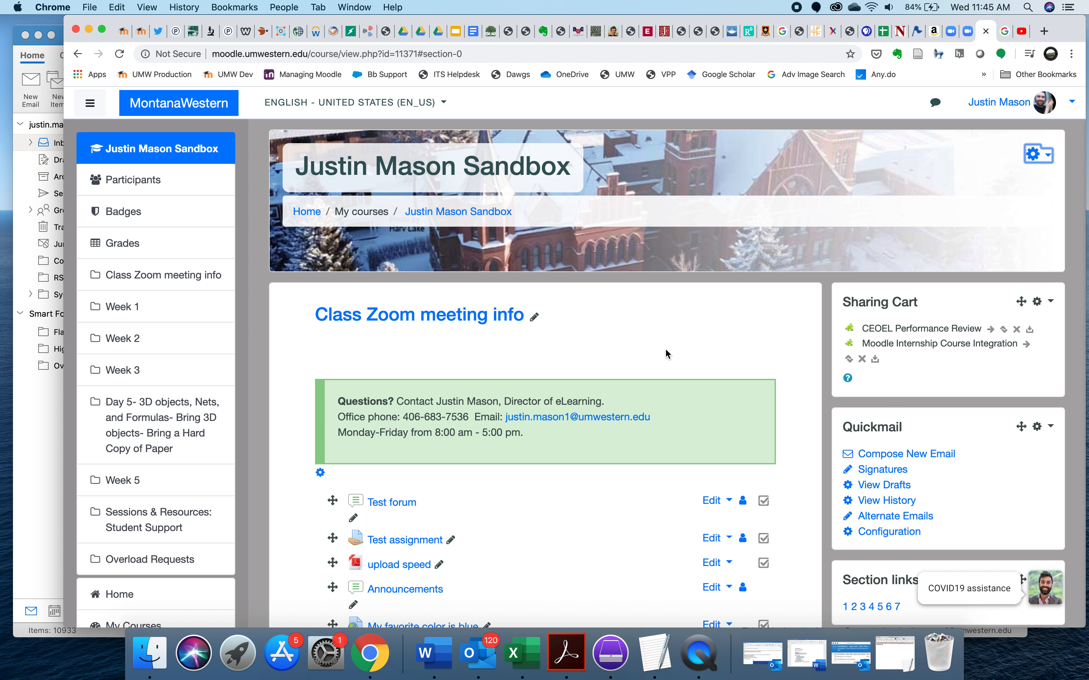
{"action": "left_click", "coordinate": [320, 473]}
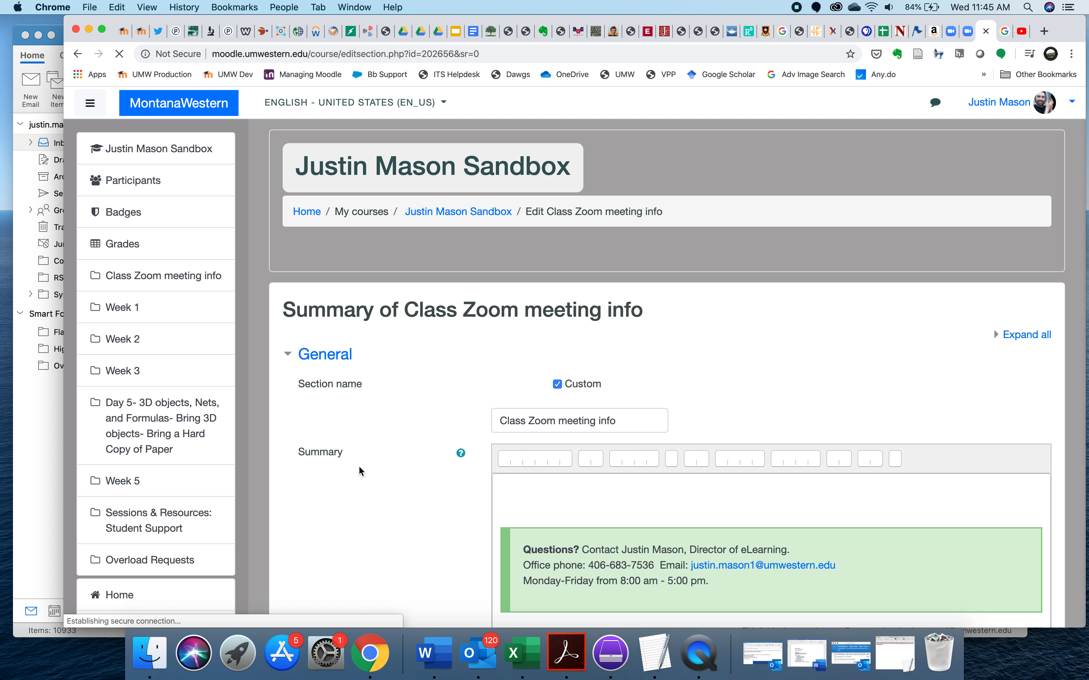
{"action": "scroll", "coordinate": [459, 423], "scroll_direction": "down", "scroll_amount": 5}
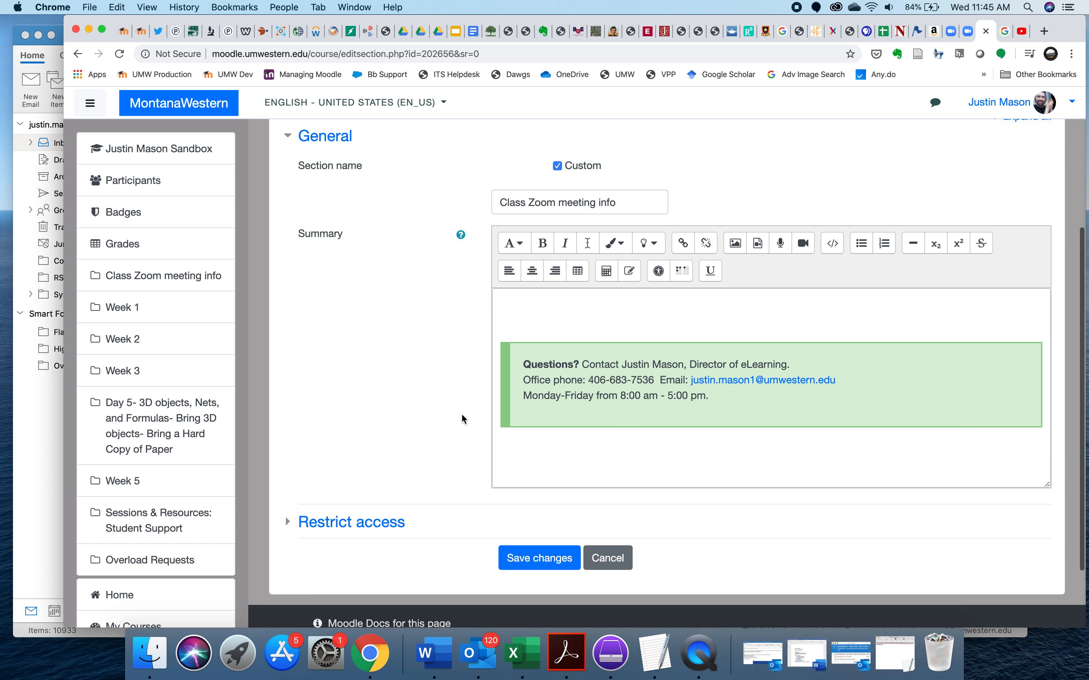
- Paste the copied Zoom invitation with matching style on the empty line above the green contact box in the summary
{"action": "left_click", "coordinate": [611, 315]}
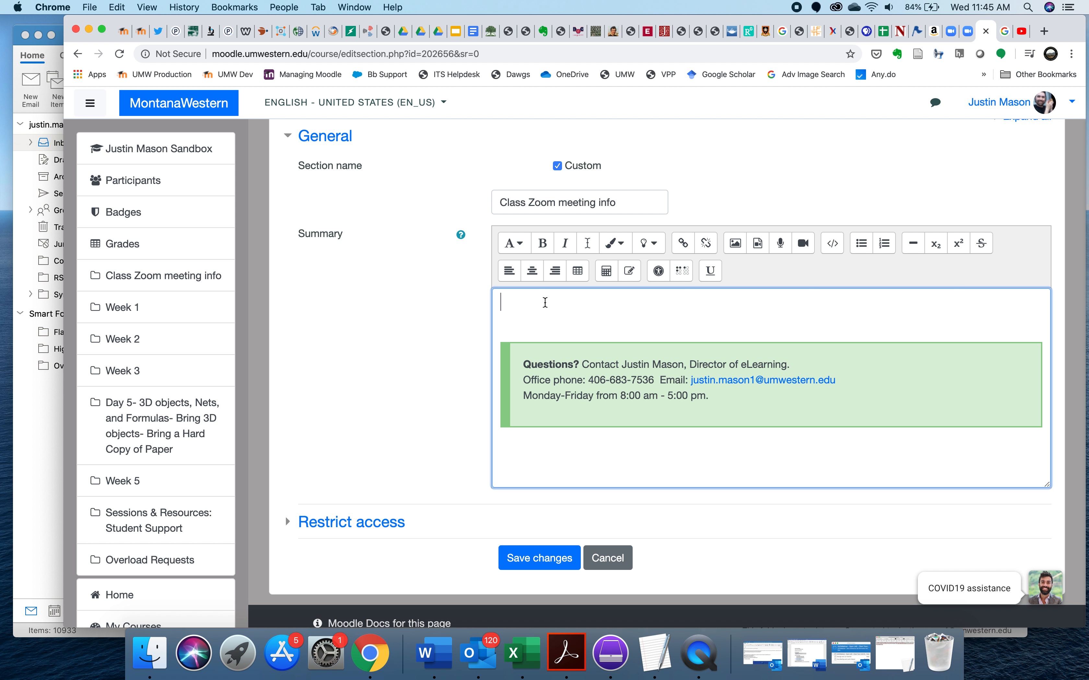
{"action": "right_click", "coordinate": [544, 304]}
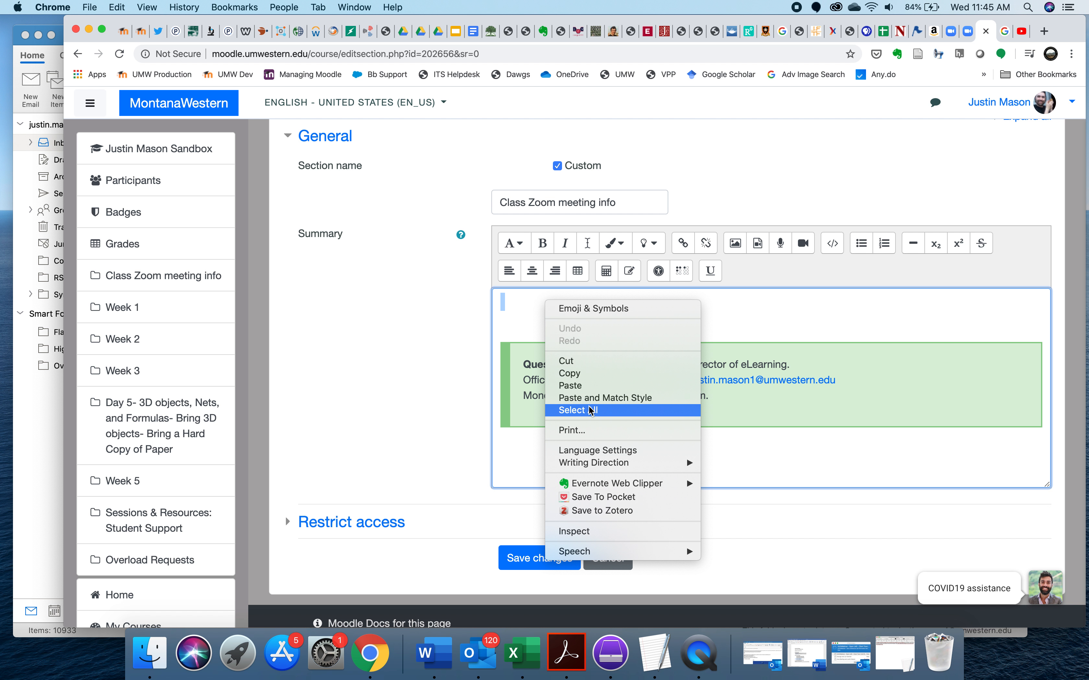
{"action": "left_click", "coordinate": [595, 398]}
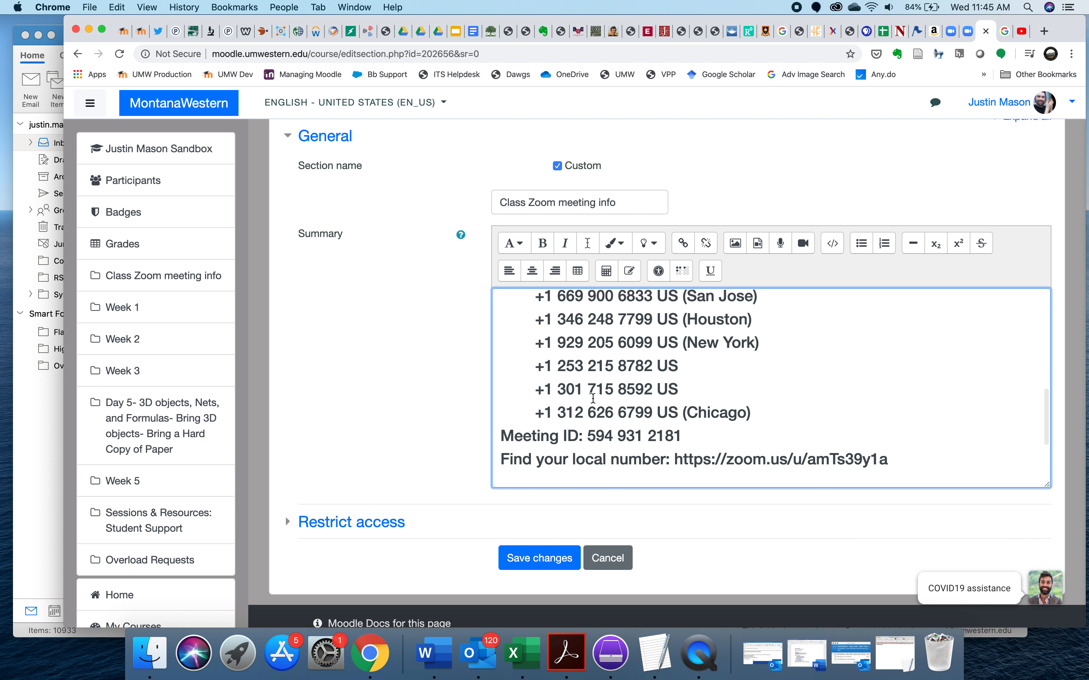
- Review the pasted invitation in the summary, from the topic and join link to the local number link
{"action": "scroll", "coordinate": [866, 440], "scroll_direction": "up", "scroll_amount": 10}
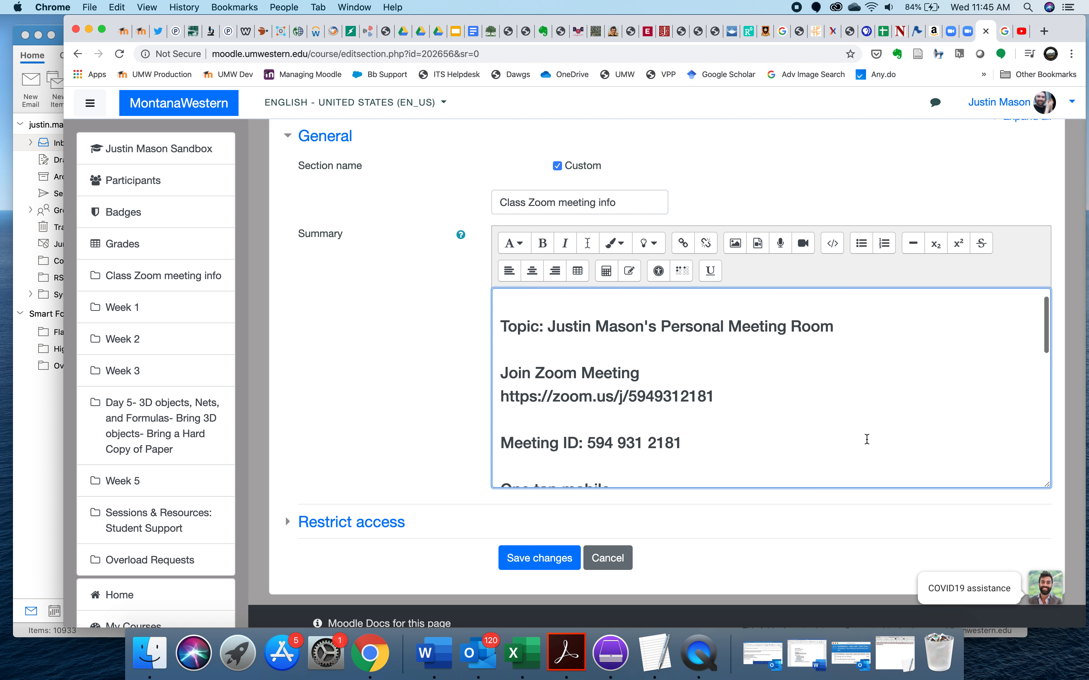
{"action": "scroll", "coordinate": [867, 439], "scroll_direction": "down", "scroll_amount": 15}
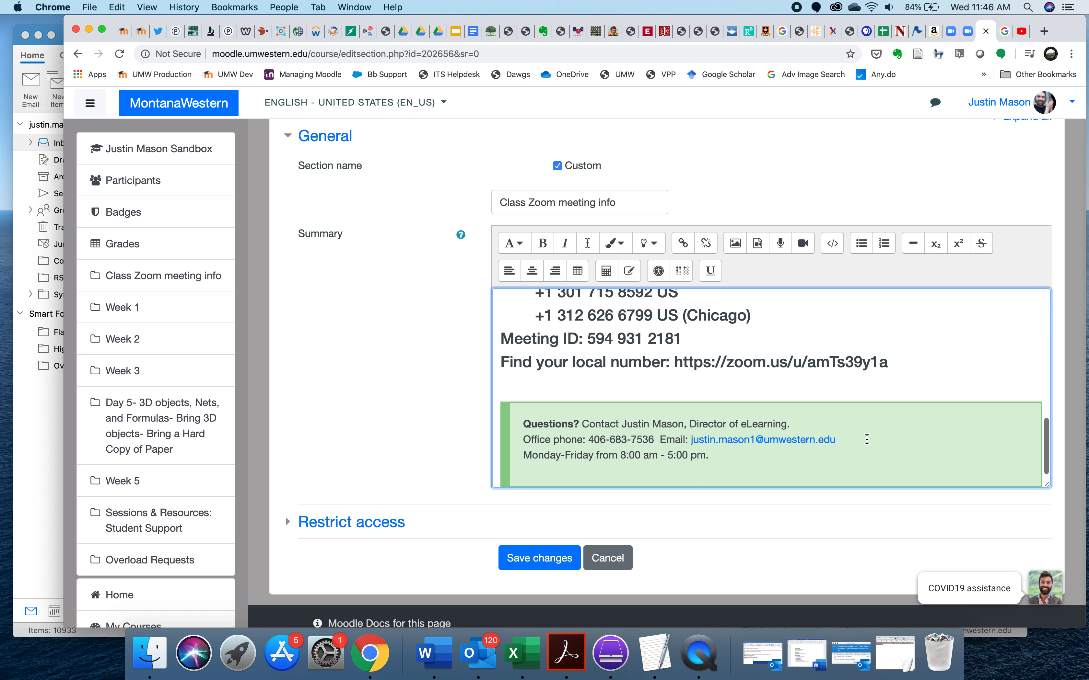
{"action": "scroll", "coordinate": [866, 439], "scroll_direction": "up", "scroll_amount": 6}
{"action": "scroll", "coordinate": [867, 439], "scroll_direction": "up", "scroll_amount": 8}
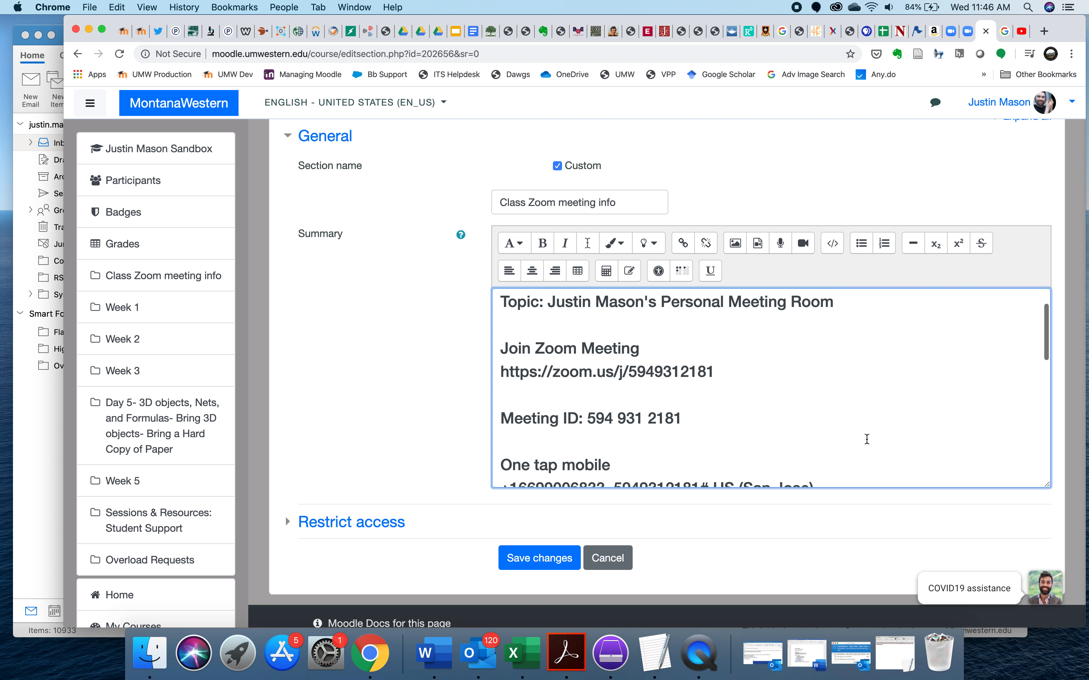
{"action": "scroll", "coordinate": [866, 439], "scroll_direction": "down", "scroll_amount": 15}
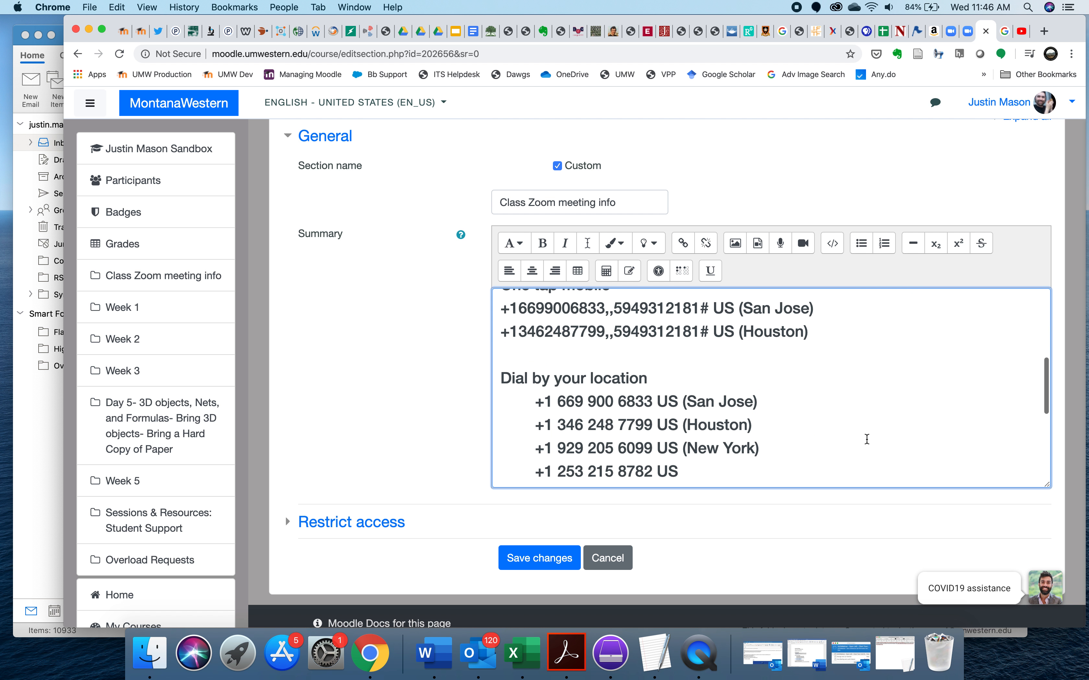
{"action": "scroll", "coordinate": [866, 439], "scroll_direction": "up", "scroll_amount": 2}
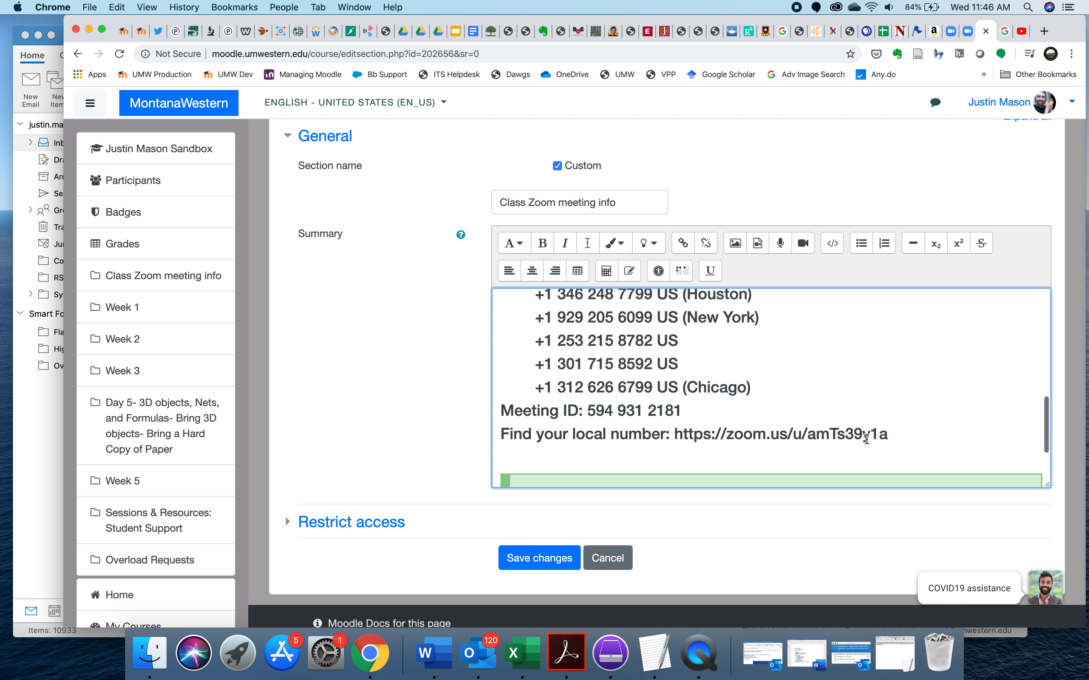
{"action": "scroll", "coordinate": [833, 397], "scroll_direction": "up", "scroll_amount": 3}
{"action": "scroll", "coordinate": [834, 396], "scroll_direction": "down", "scroll_amount": 5}
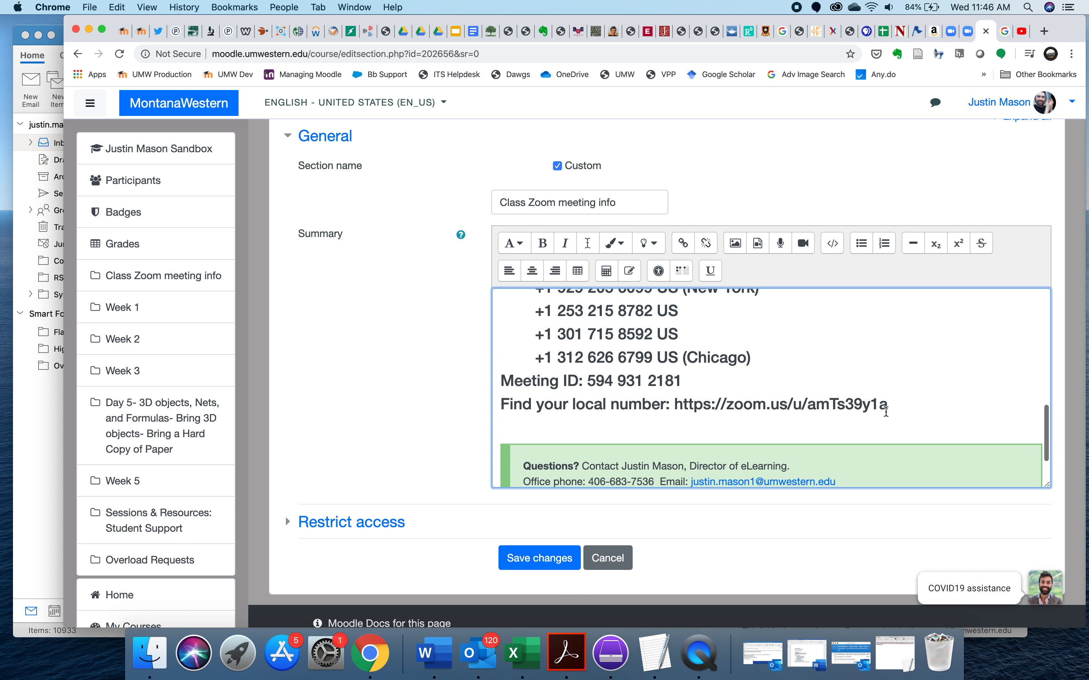
- Format the entire pasted Zoom invitation in the summary with the Paragraph style
{"action": "left_click_drag", "start_coordinate": [897, 406], "coordinate": [473, 301]}
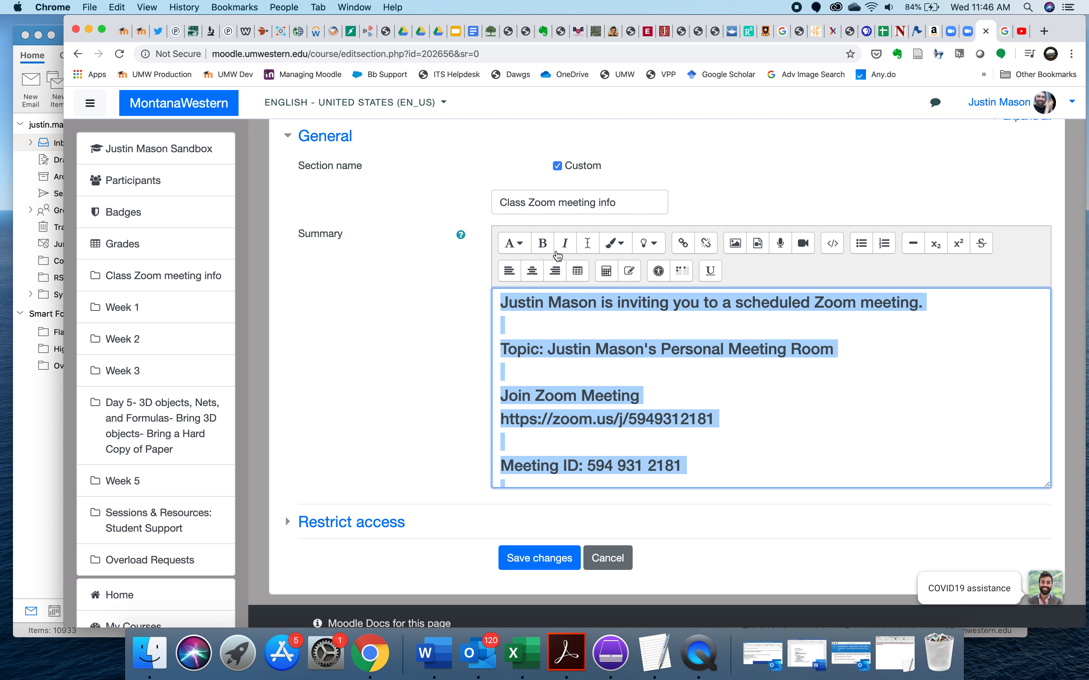
{"action": "left_click", "coordinate": [522, 247]}
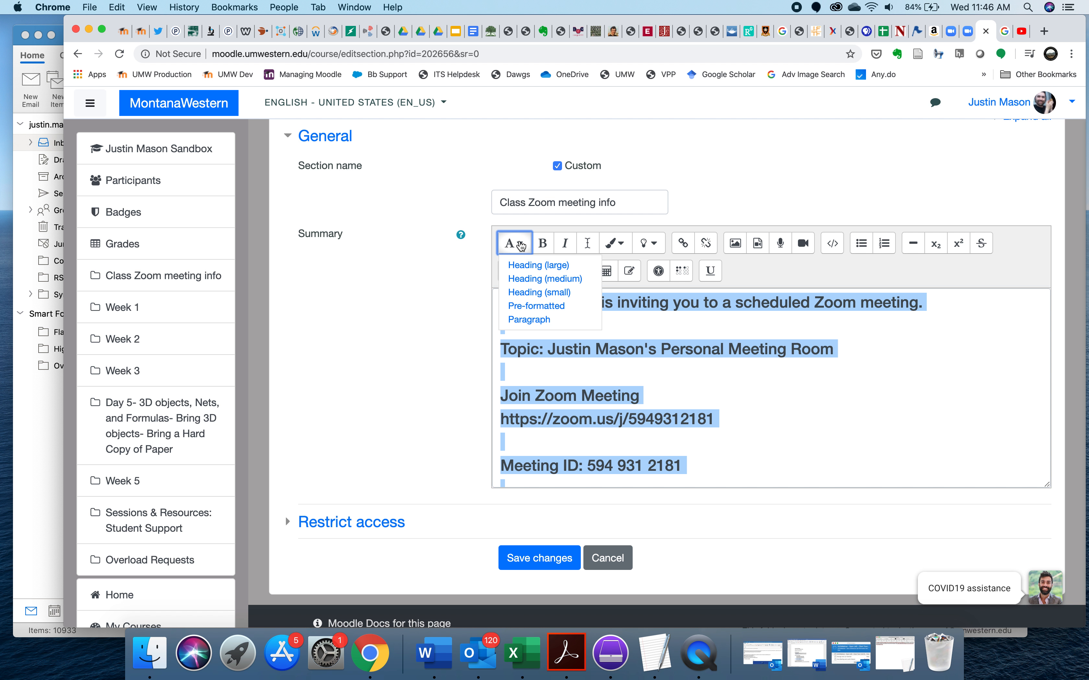
{"action": "left_click", "coordinate": [530, 320]}
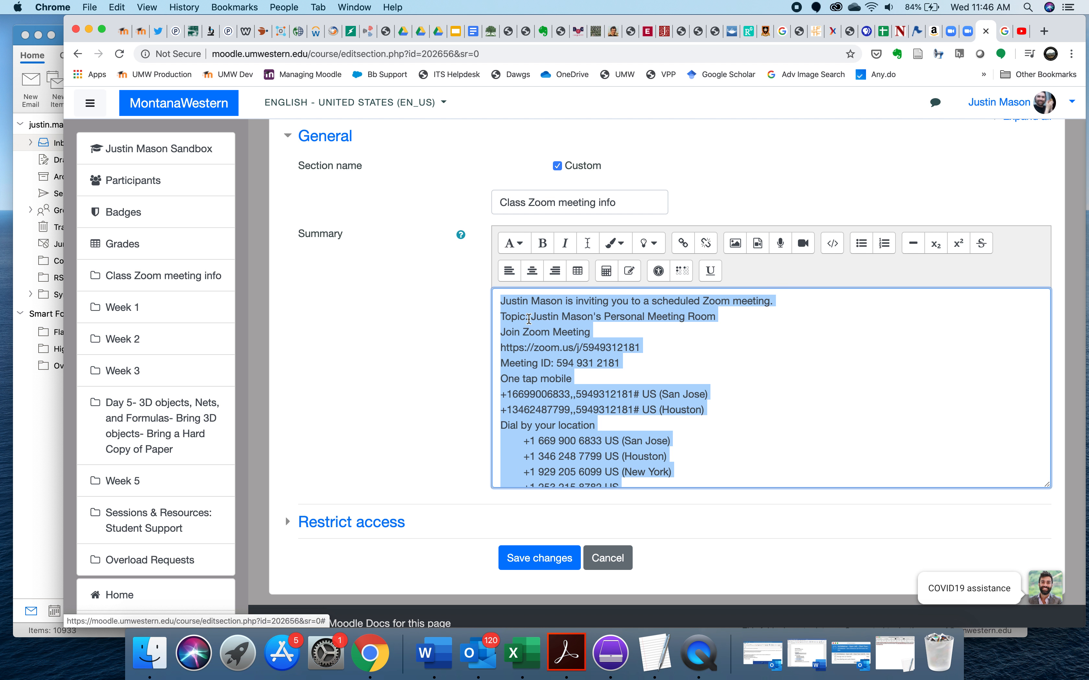
{"action": "left_click", "coordinate": [794, 403]}
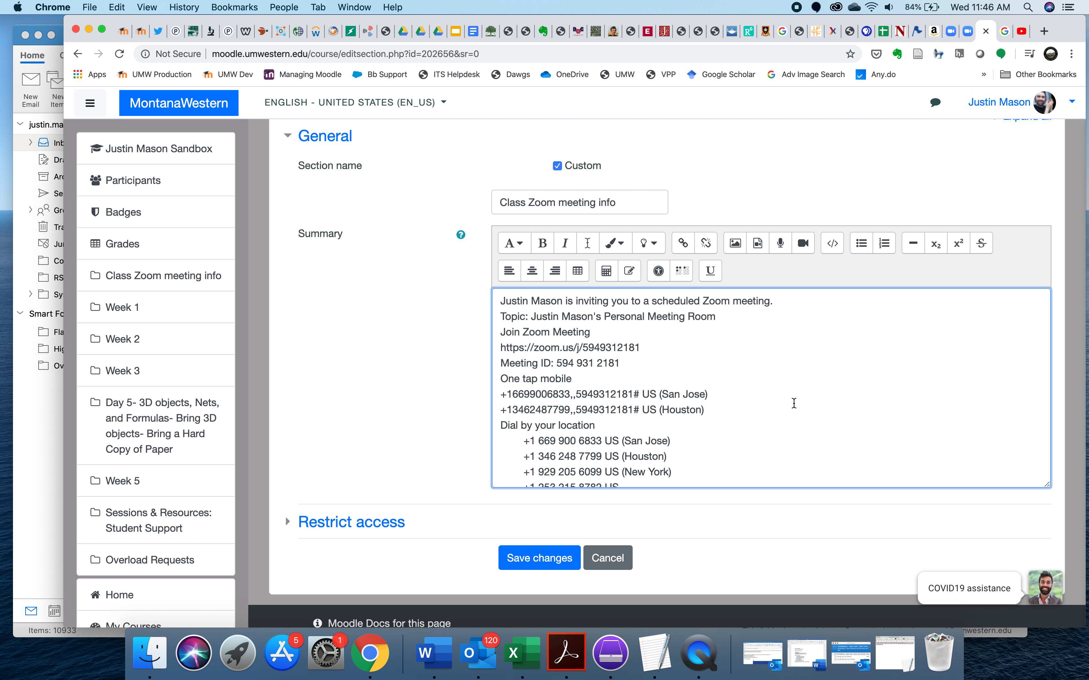
- Reapply the Paragraph style to the invitation text from the opening sentence down to the local number line
{"action": "scroll", "coordinate": [794, 403], "scroll_direction": "down", "scroll_amount": 5}
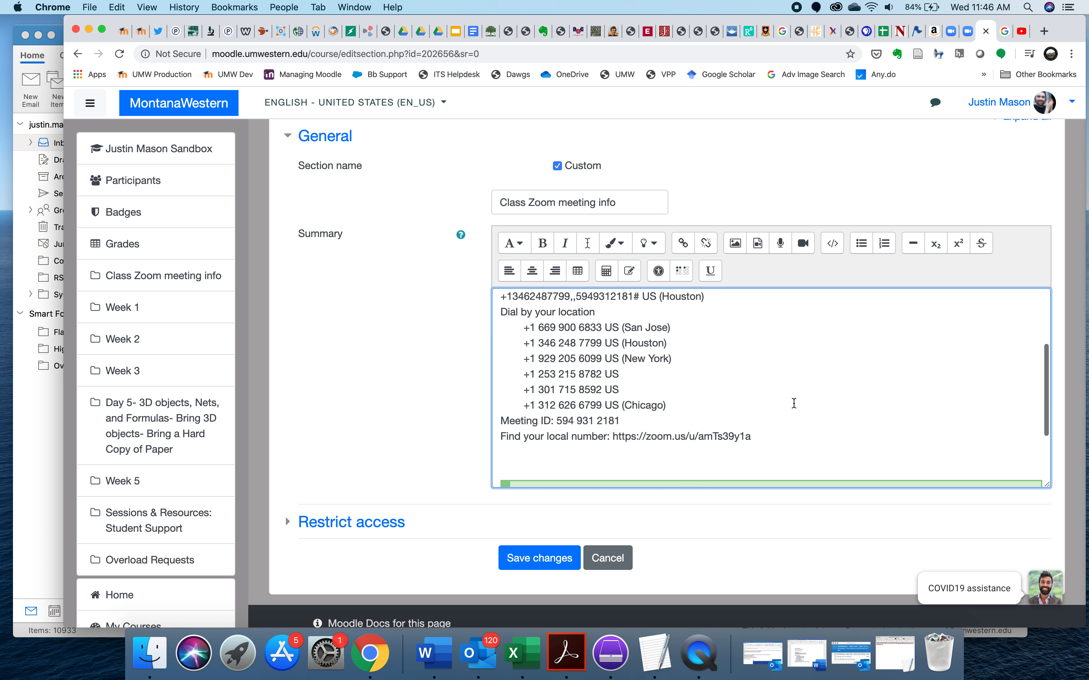
{"action": "left_click_drag", "start_coordinate": [761, 398], "coordinate": [534, 302]}
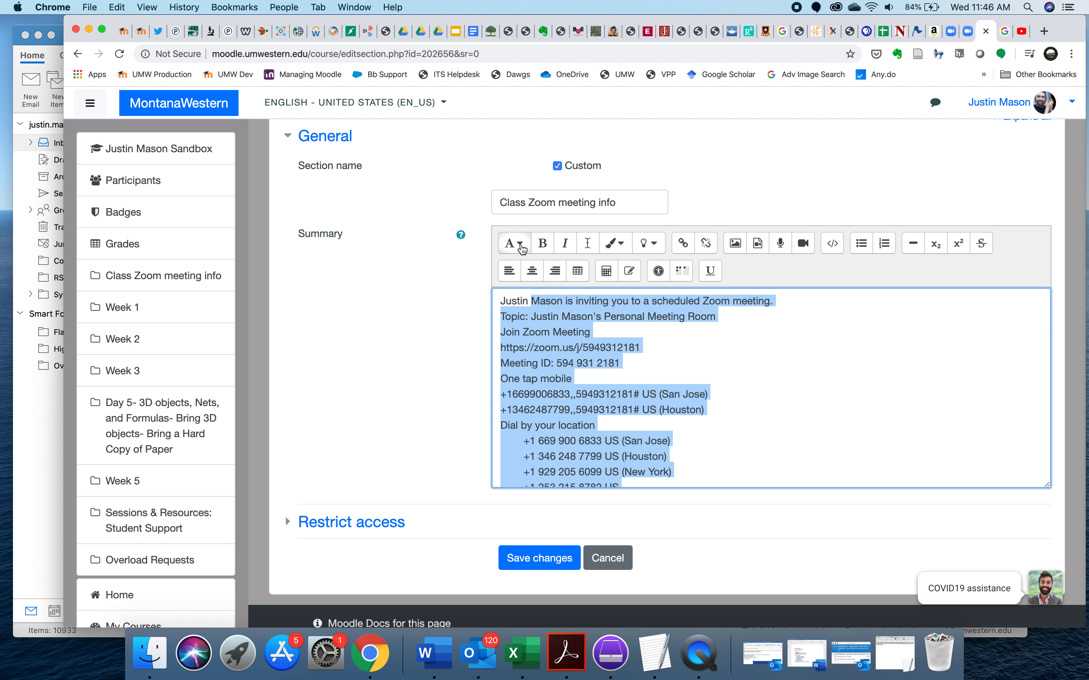
{"action": "left_click", "coordinate": [522, 249]}
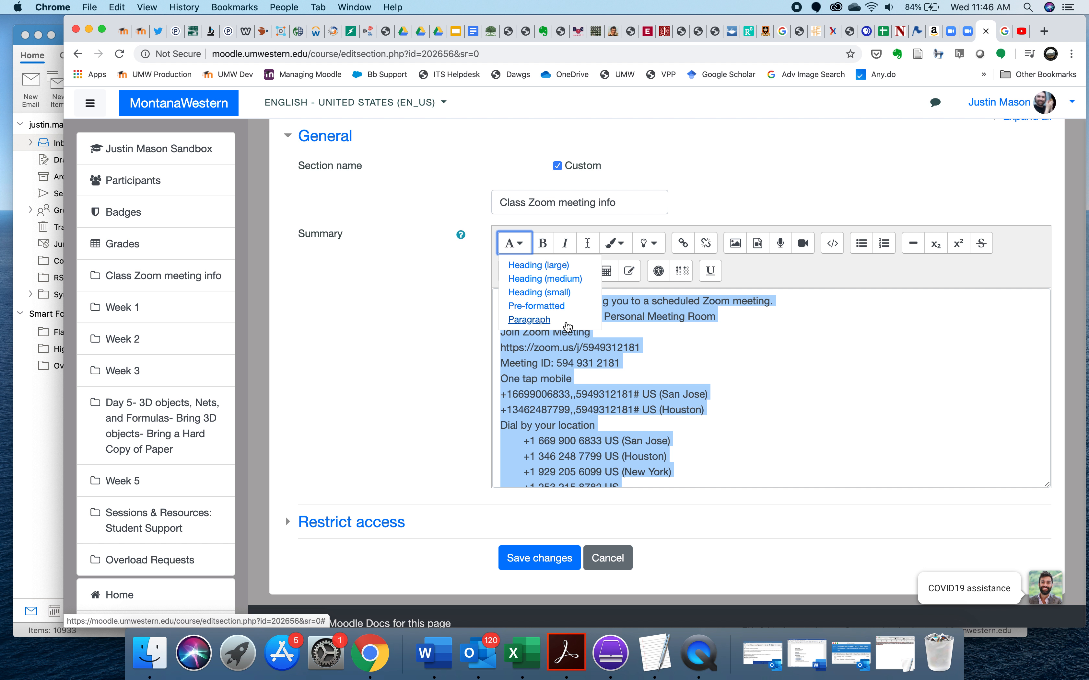
{"action": "left_click", "coordinate": [537, 321]}
{"action": "left_click", "coordinate": [809, 409]}
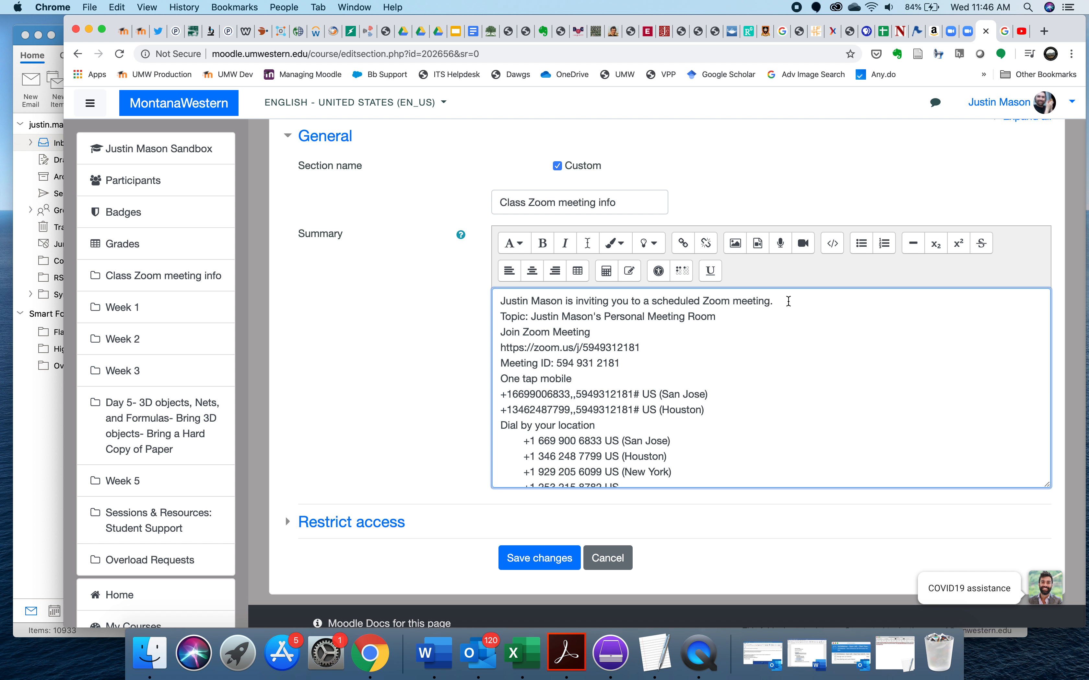
- Delete the invitation's opening sentence in the summary and replace the topic line with "Class meetings"
{"action": "left_click_drag", "start_coordinate": [788, 301], "coordinate": [478, 299]}
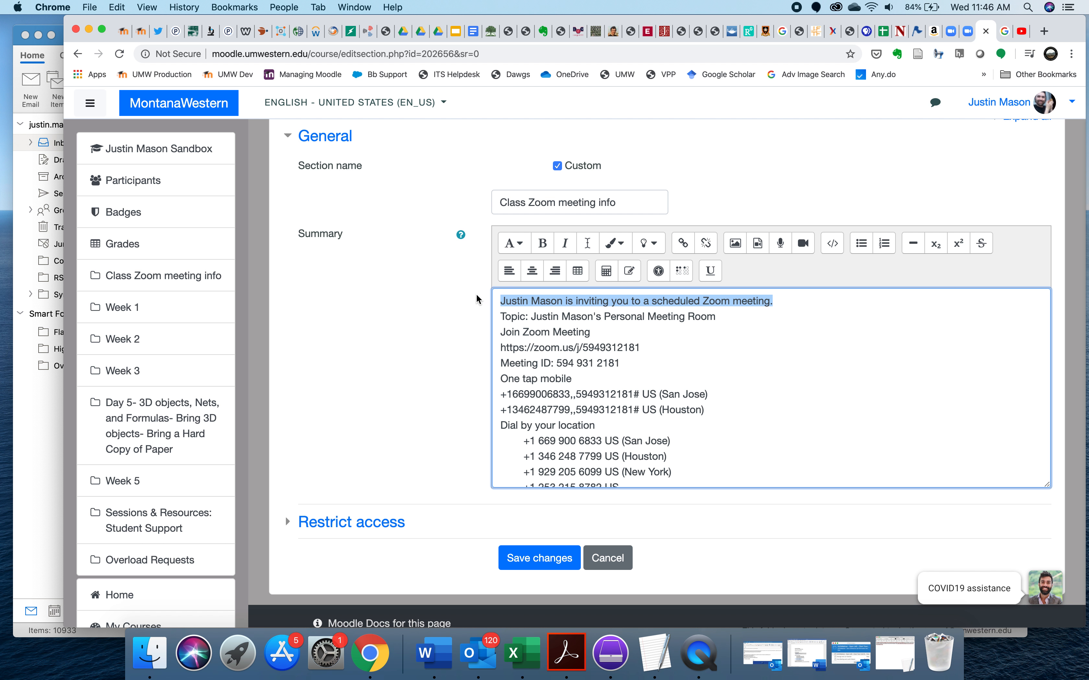
{"action": "key", "text": "BackSpace"}
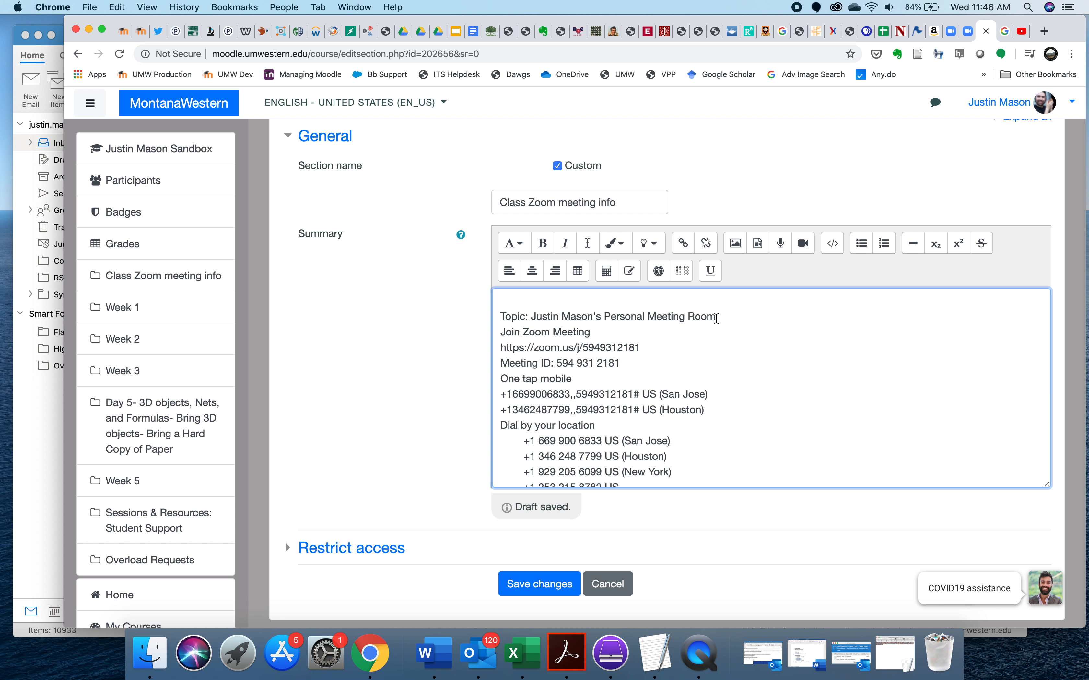
{"action": "left_click_drag", "start_coordinate": [716, 319], "coordinate": [497, 315]}
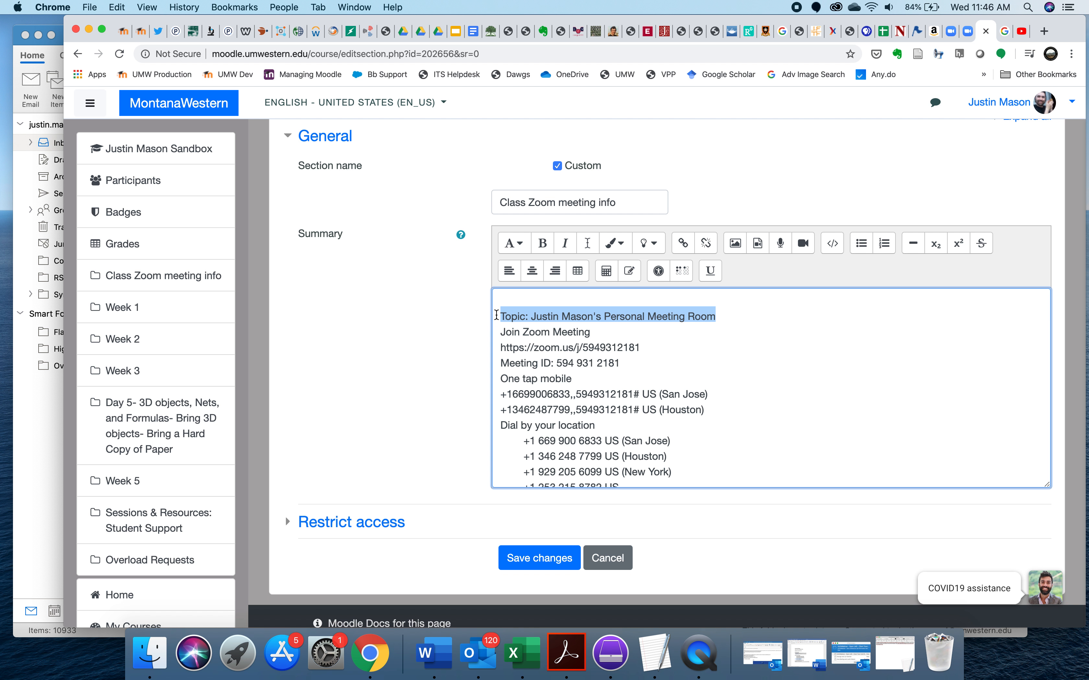
{"action": "type", "text": "Class"}
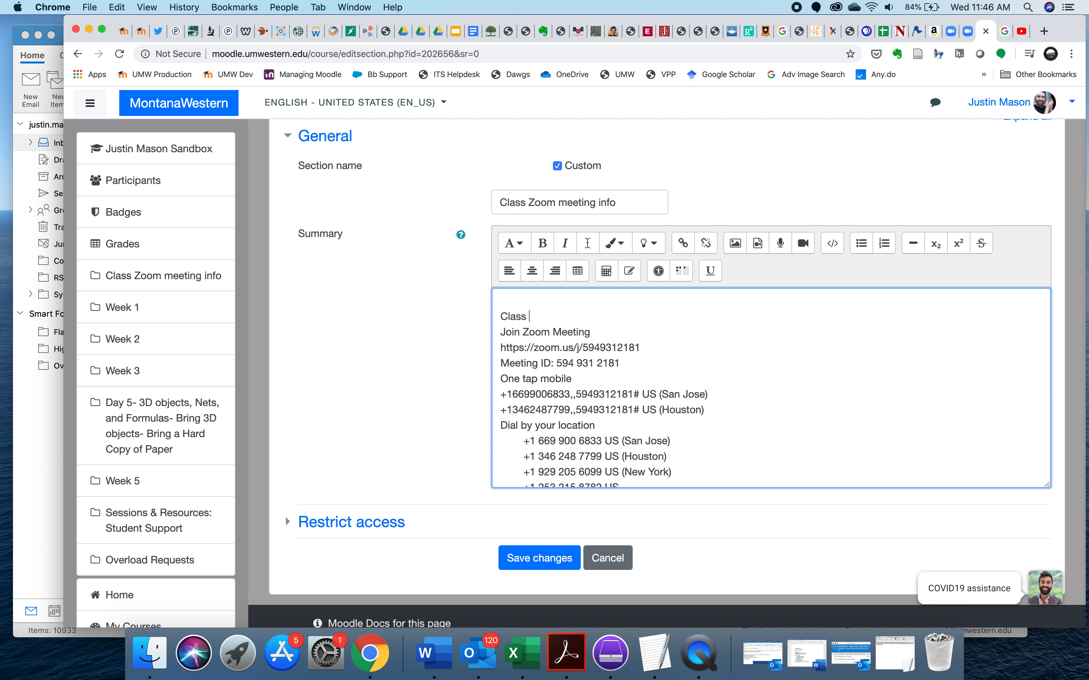
{"action": "type", "text": " meetings"}
- Bring the meeting URL up onto the "Join Zoom Meeting" line, separated from the label by a colon
{"action": "left_click", "coordinate": [496, 342]}
{"action": "key", "text": "BackSpace"}
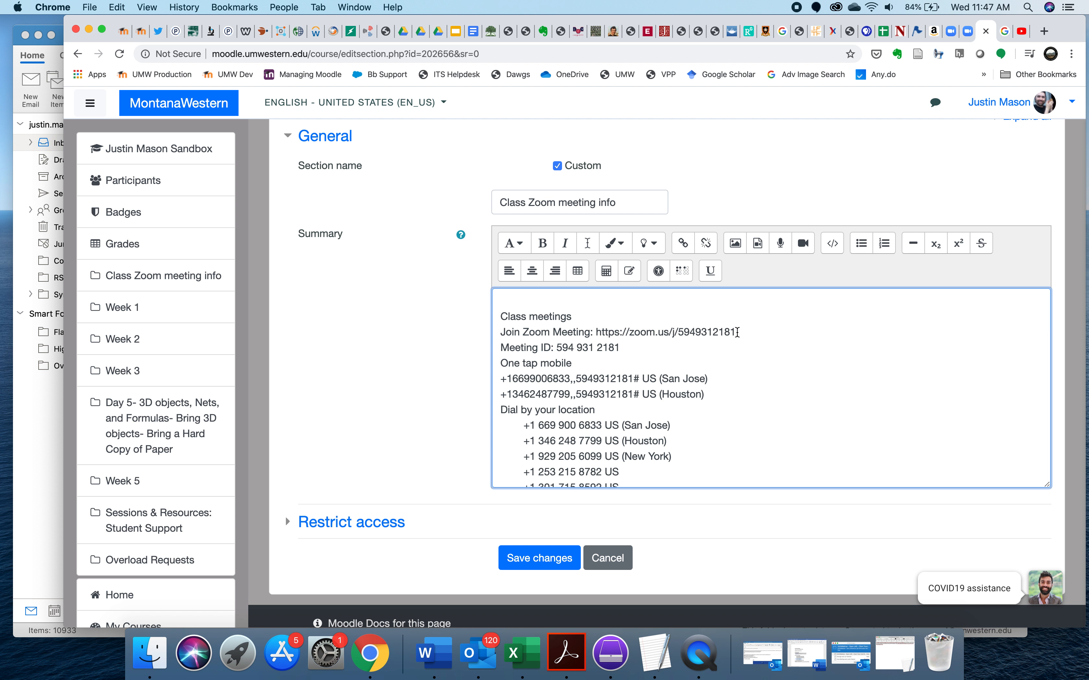
{"action": "left_click_drag", "start_coordinate": [737, 331], "coordinate": [595, 332]}
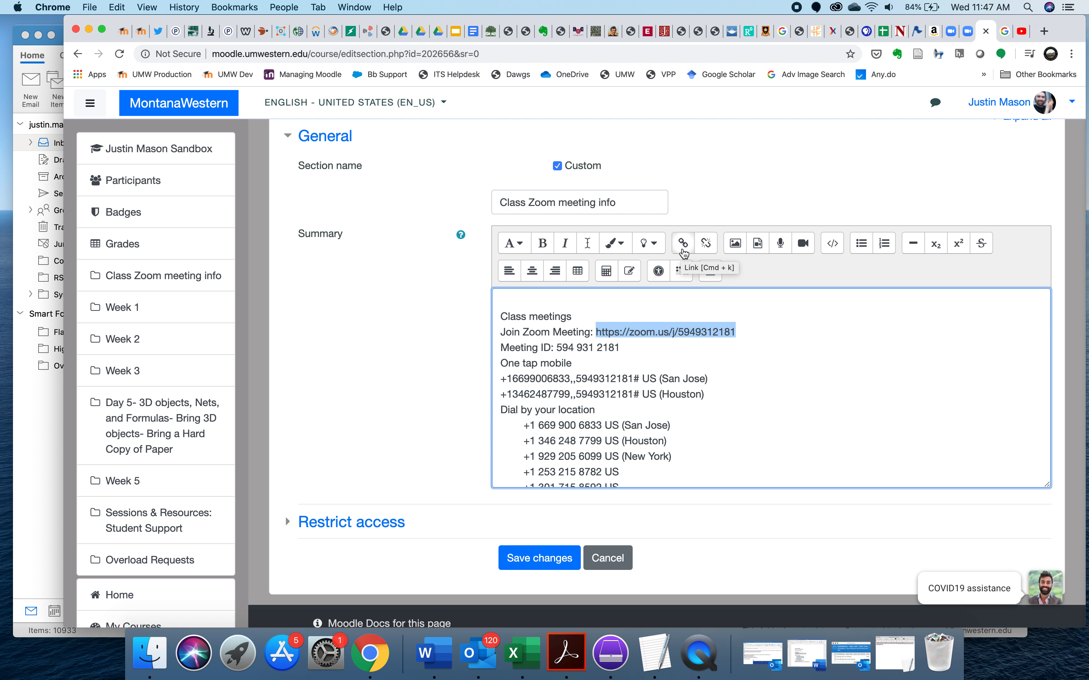
{"action": "left_click", "coordinate": [684, 245]}
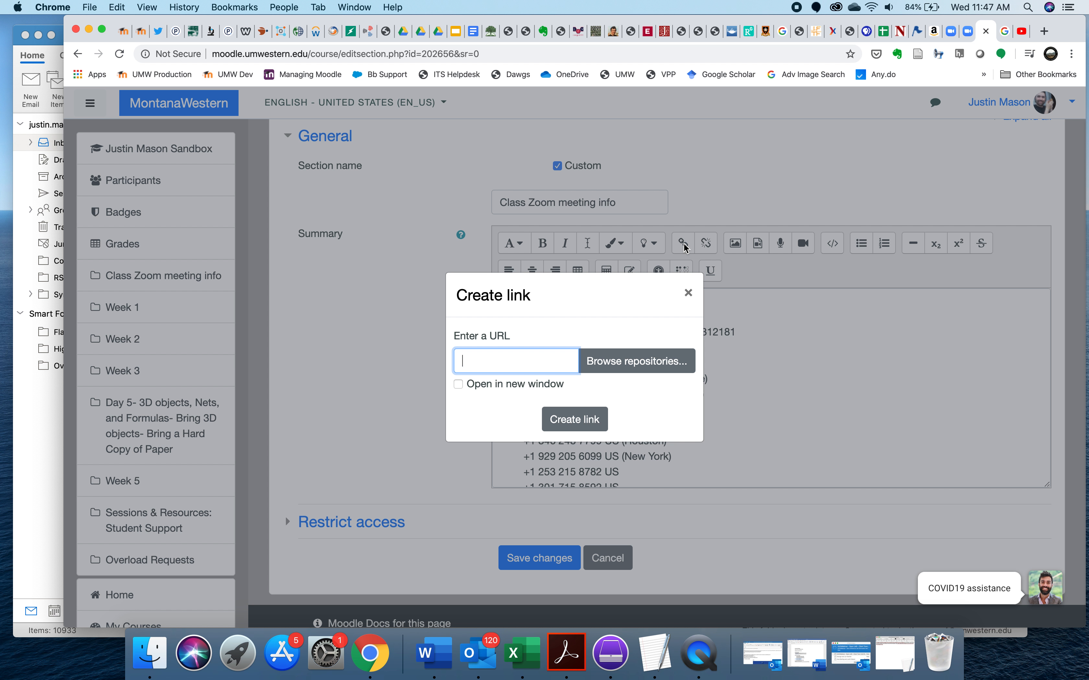
{"action": "left_click", "coordinate": [687, 293]}
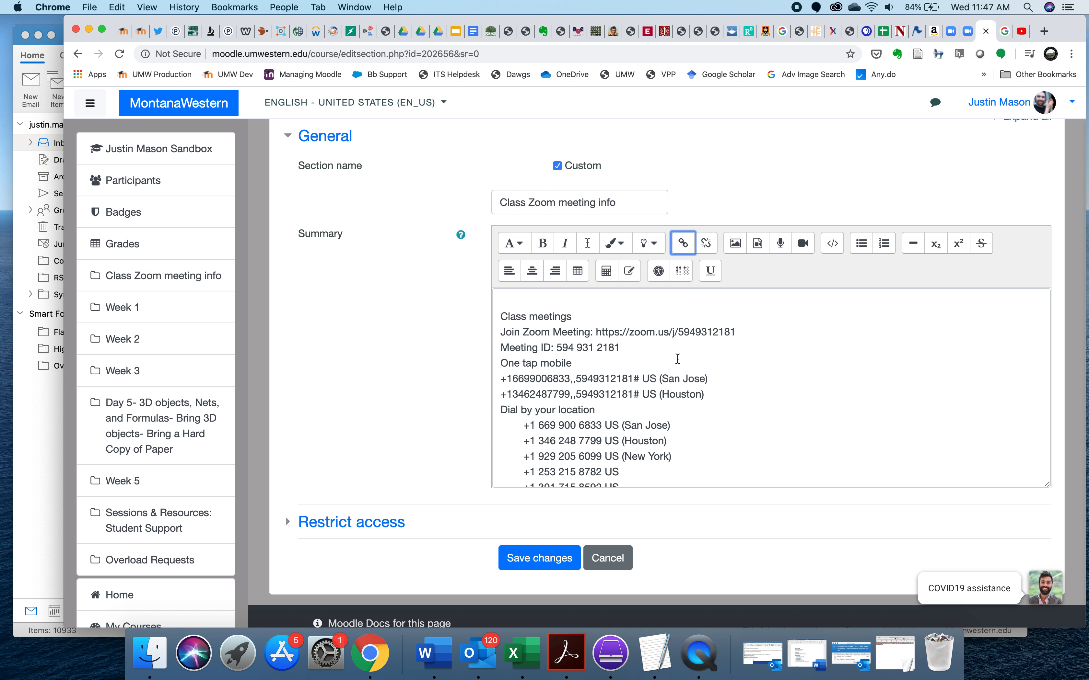
- Copy the Zoom join URL in the summary and make its text a link to that address that opens in a new window
{"action": "left_click_drag", "start_coordinate": [740, 331], "coordinate": [598, 330]}
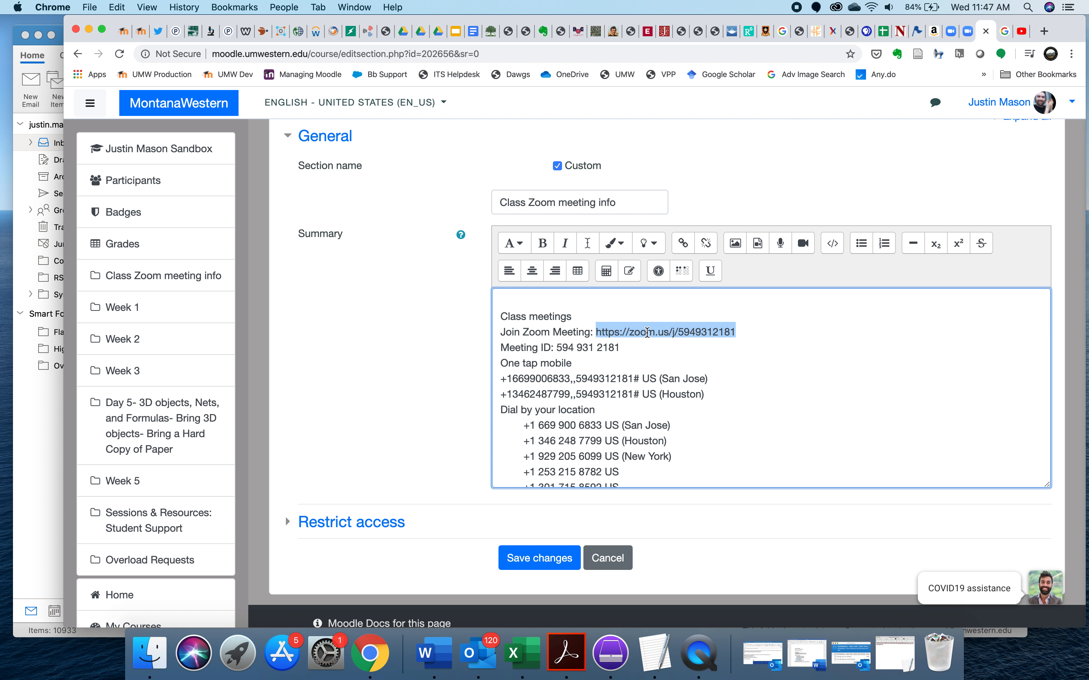
{"action": "right_click", "coordinate": [643, 334]}
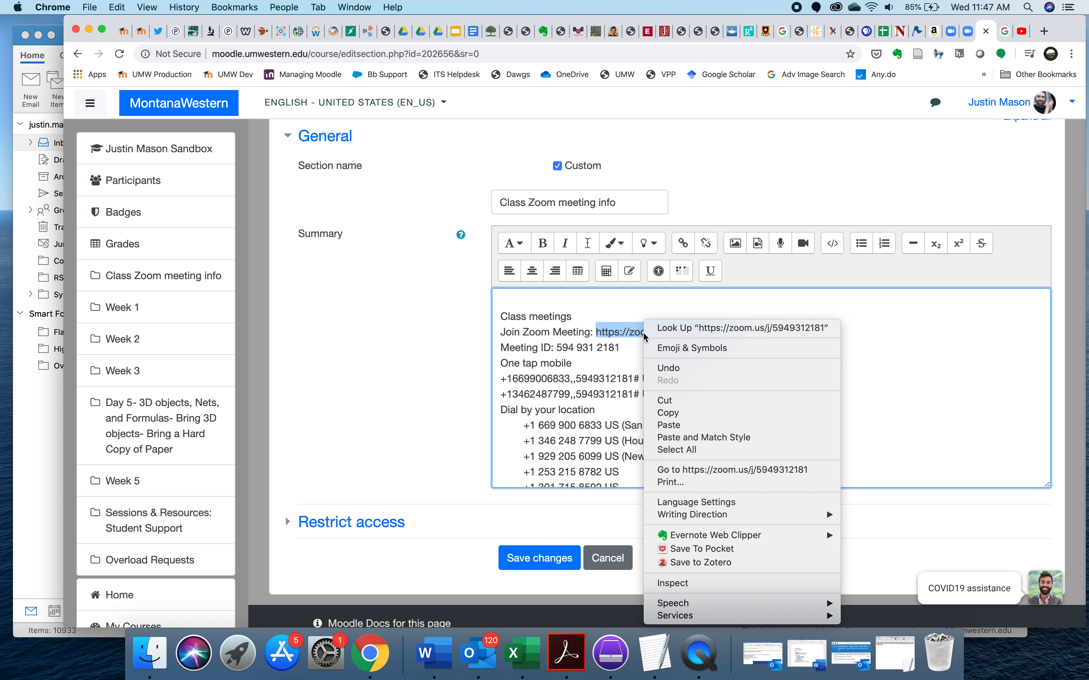
{"action": "left_click", "coordinate": [670, 417]}
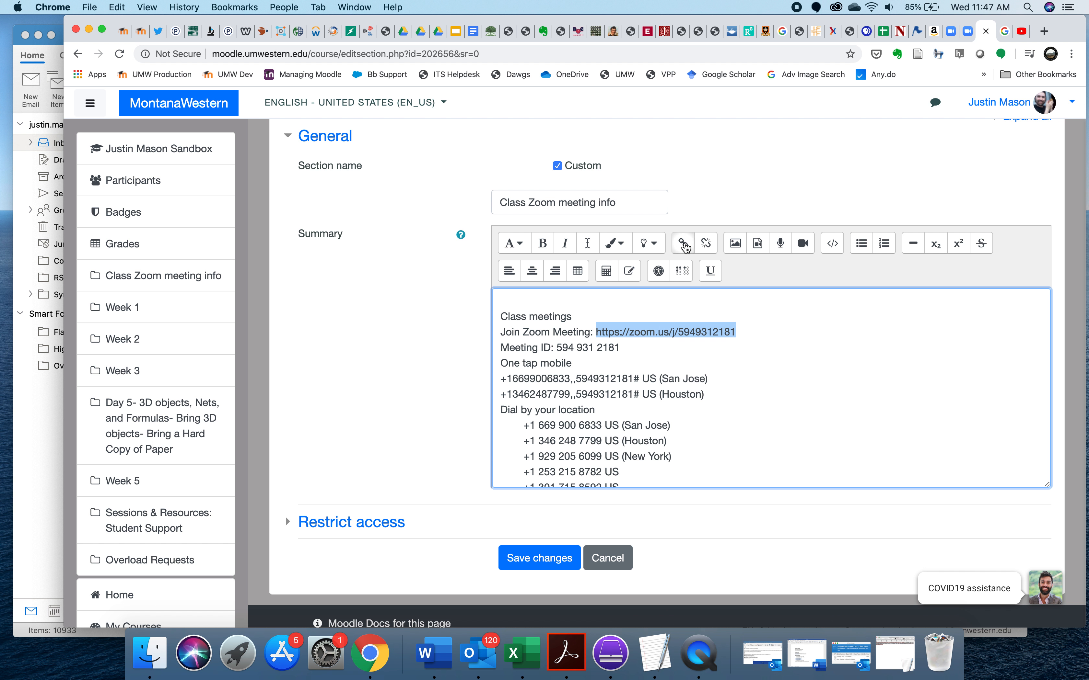
{"action": "left_click", "coordinate": [683, 243]}
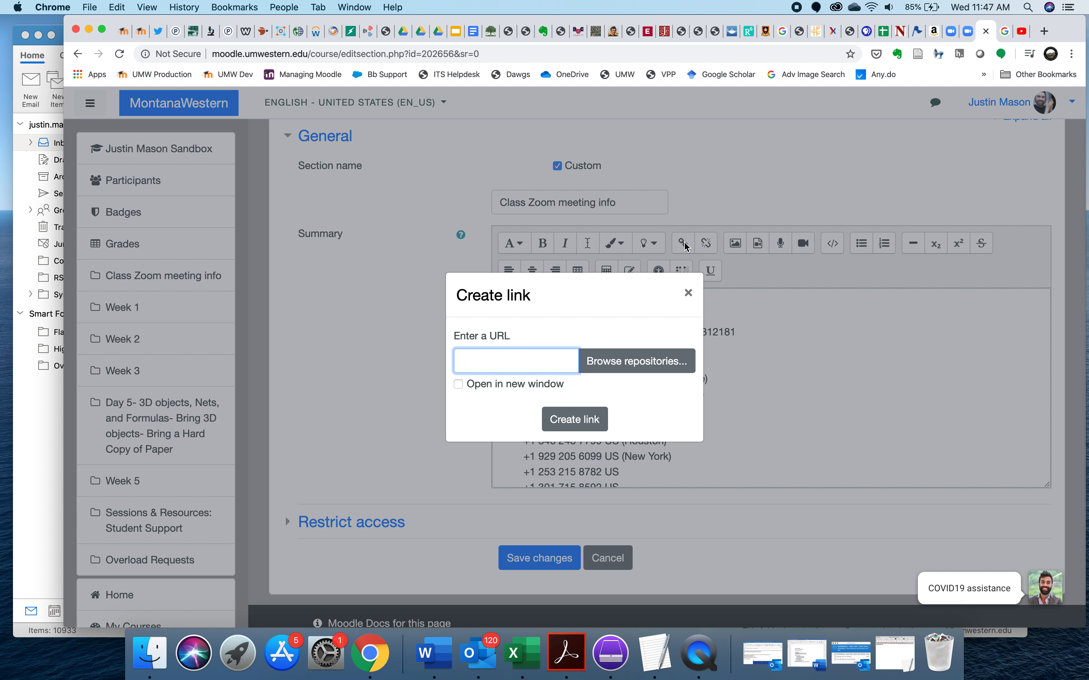
{"action": "left_click", "coordinate": [482, 362]}
{"action": "right_click", "coordinate": [481, 362]}
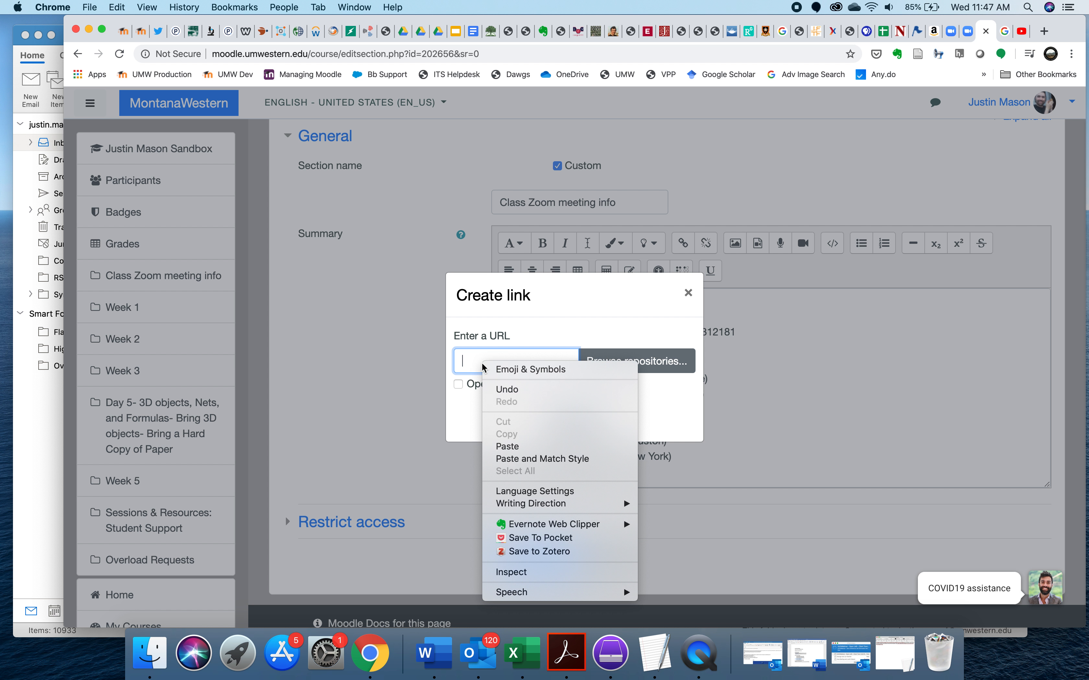
{"action": "left_click", "coordinate": [514, 448]}
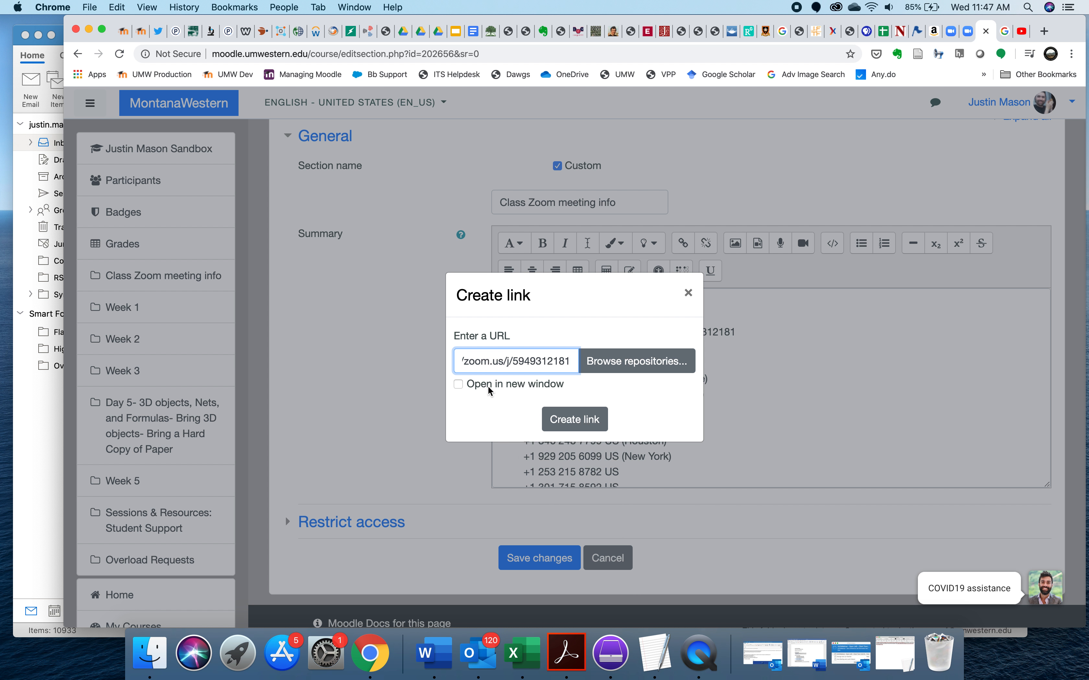
{"action": "left_click", "coordinate": [458, 384]}
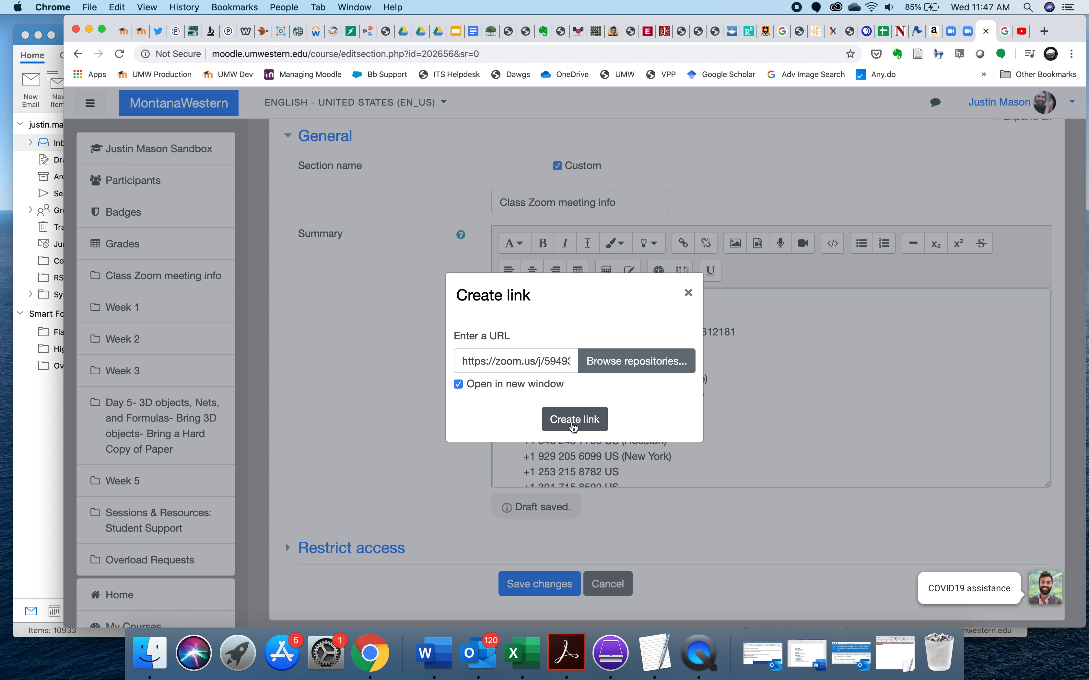
{"action": "left_click", "coordinate": [573, 423]}
{"action": "left_click", "coordinate": [767, 370]}
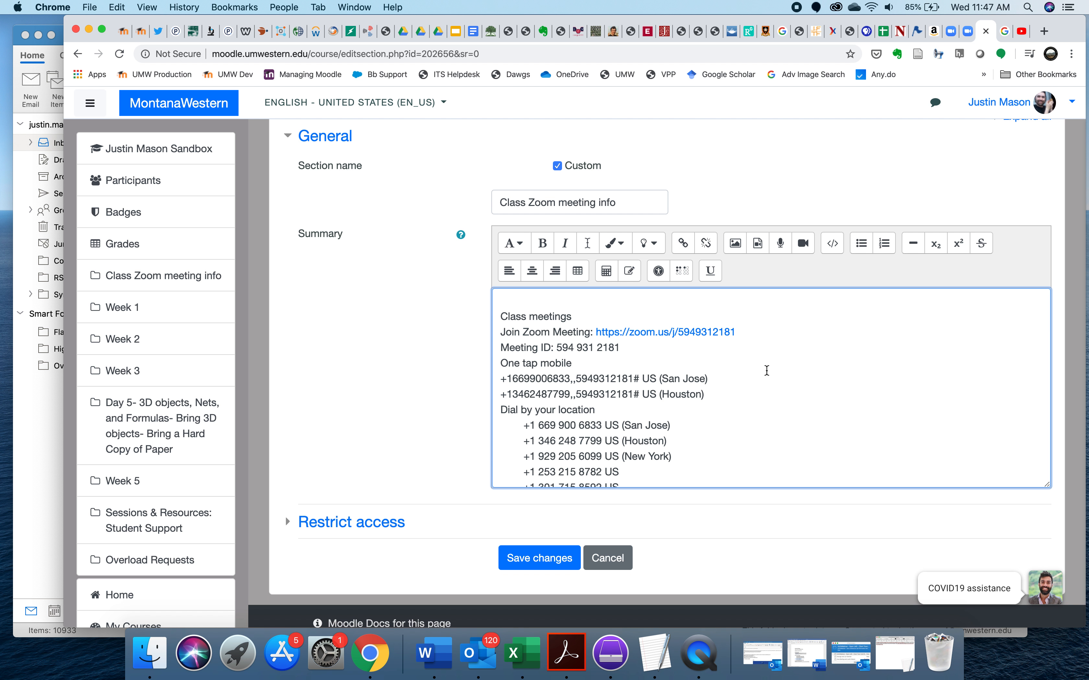
- Review the rest of the invitation, from the one-tap mobile and dial-in numbers to the unlinked local number URL
{"action": "scroll", "coordinate": [767, 370], "scroll_direction": "down", "scroll_amount": 3}
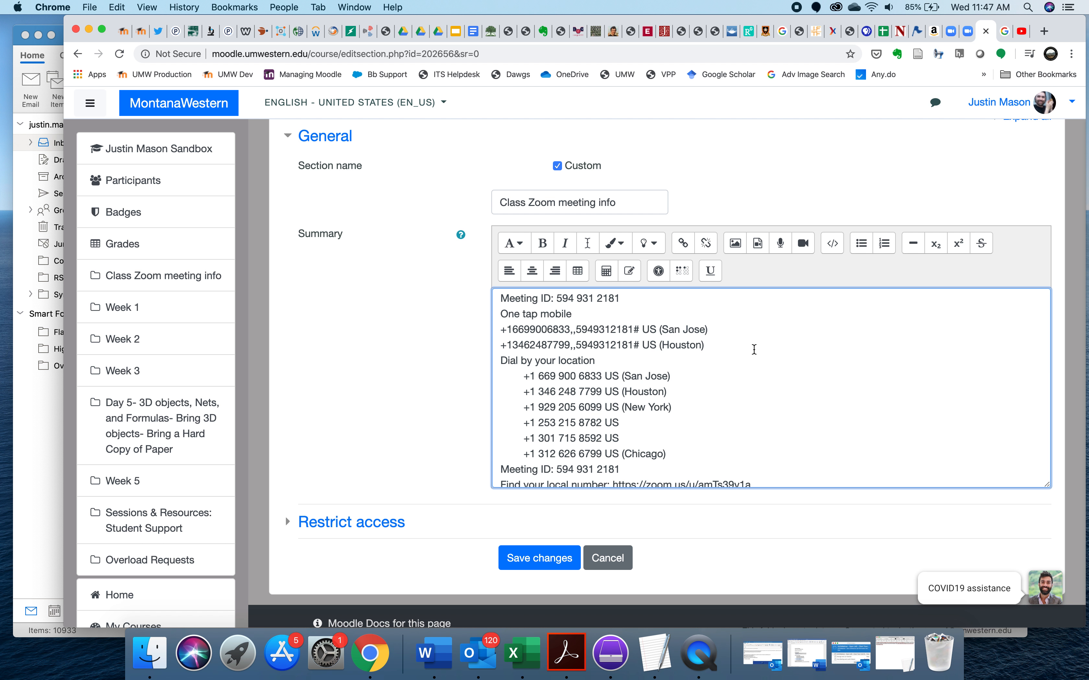
{"action": "scroll", "coordinate": [754, 349], "scroll_direction": "down", "scroll_amount": 1}
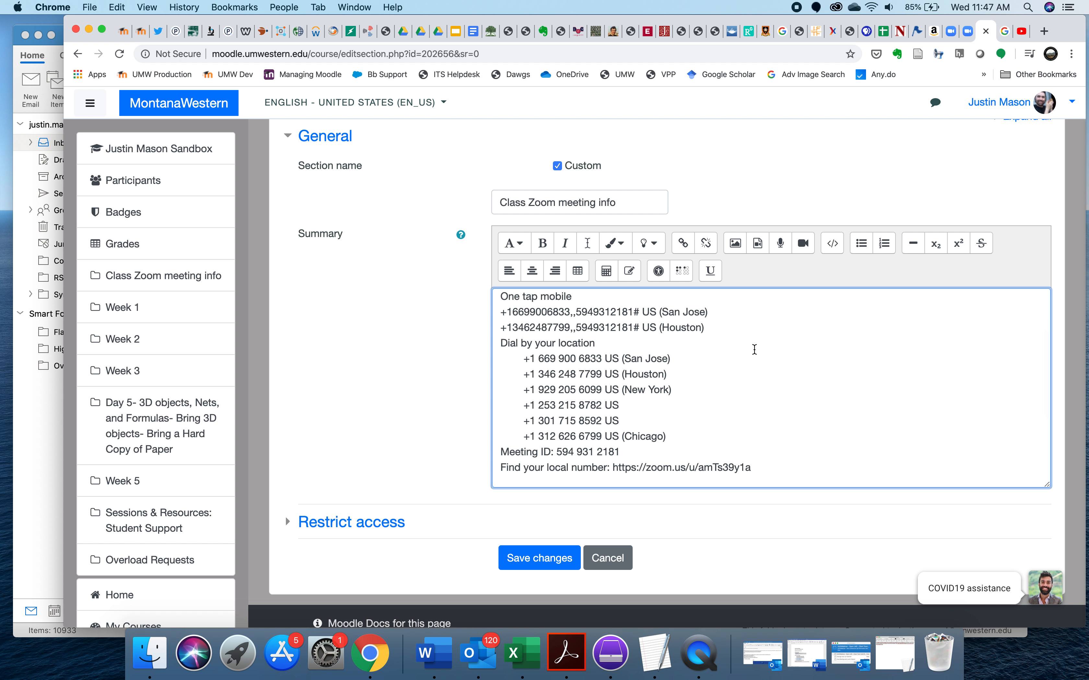
{"action": "scroll", "coordinate": [754, 349], "scroll_direction": "up", "scroll_amount": 1}
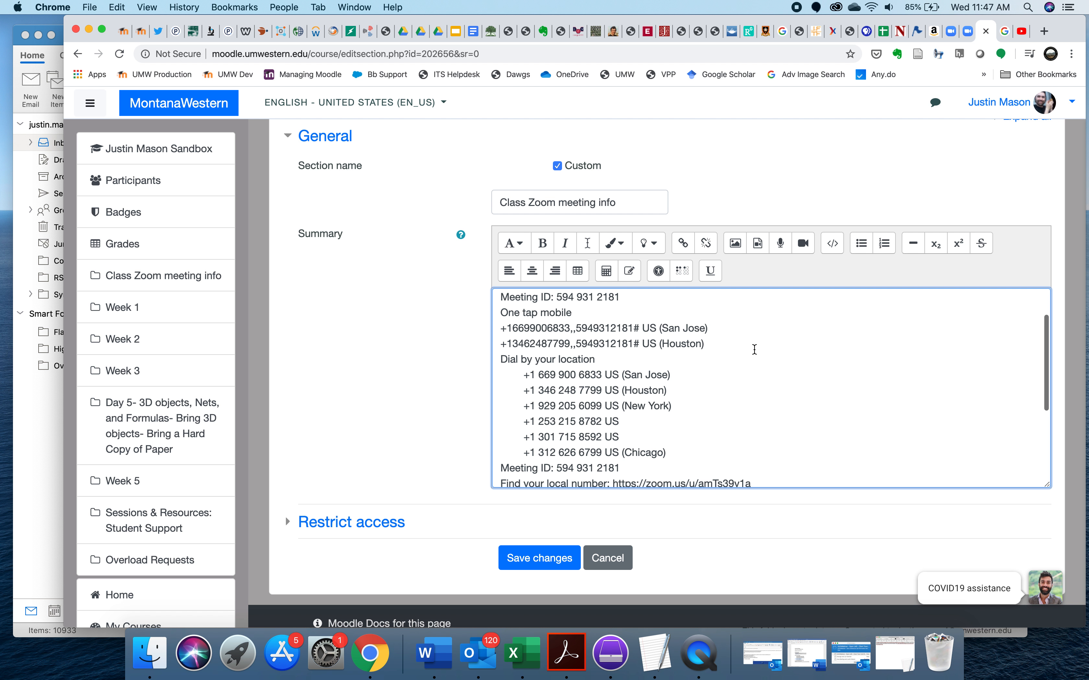
{"action": "scroll", "coordinate": [754, 350], "scroll_direction": "down", "scroll_amount": 1}
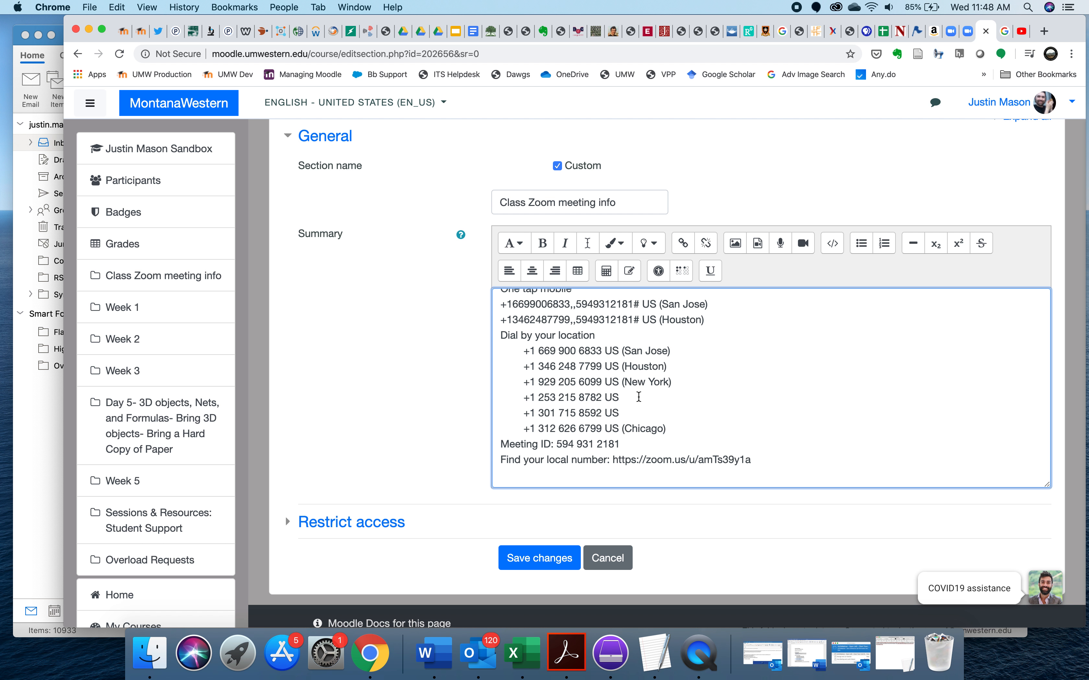
{"action": "scroll", "coordinate": [785, 431], "scroll_direction": "down", "scroll_amount": 2}
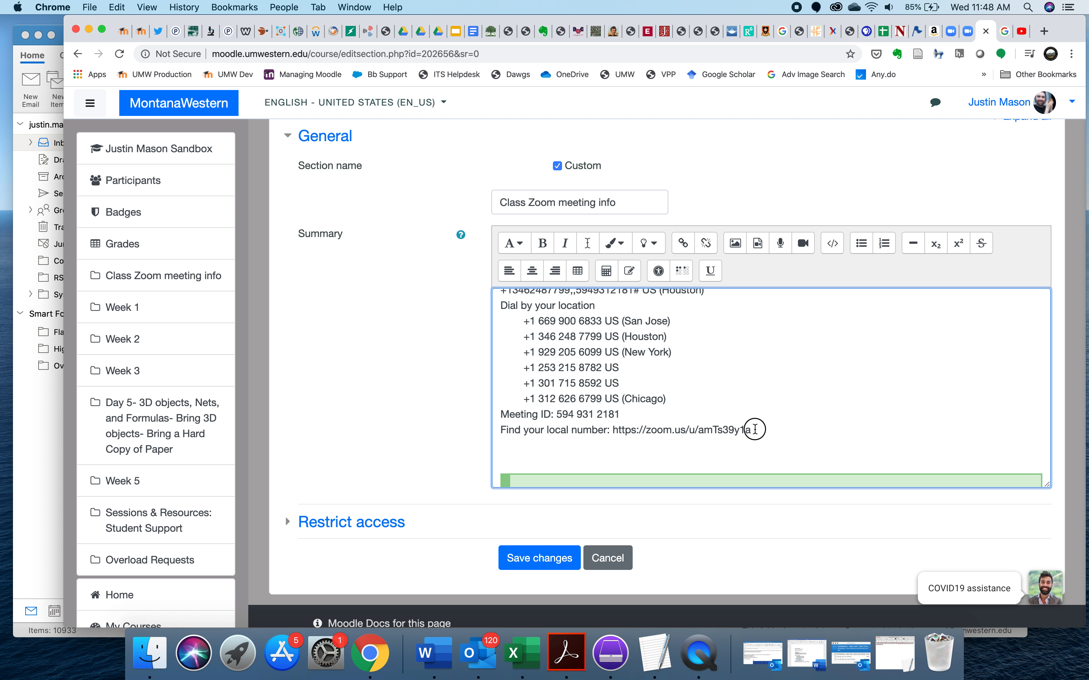
{"action": "left_click_drag", "start_coordinate": [753, 430], "coordinate": [614, 431]}
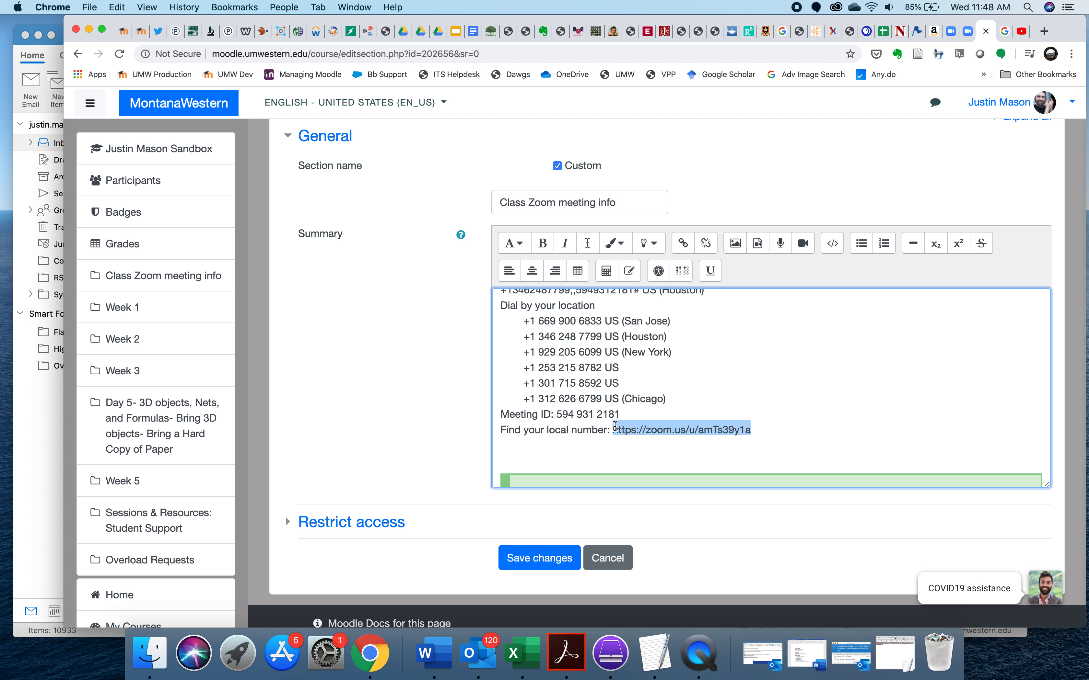
{"action": "left_click", "coordinate": [705, 386]}
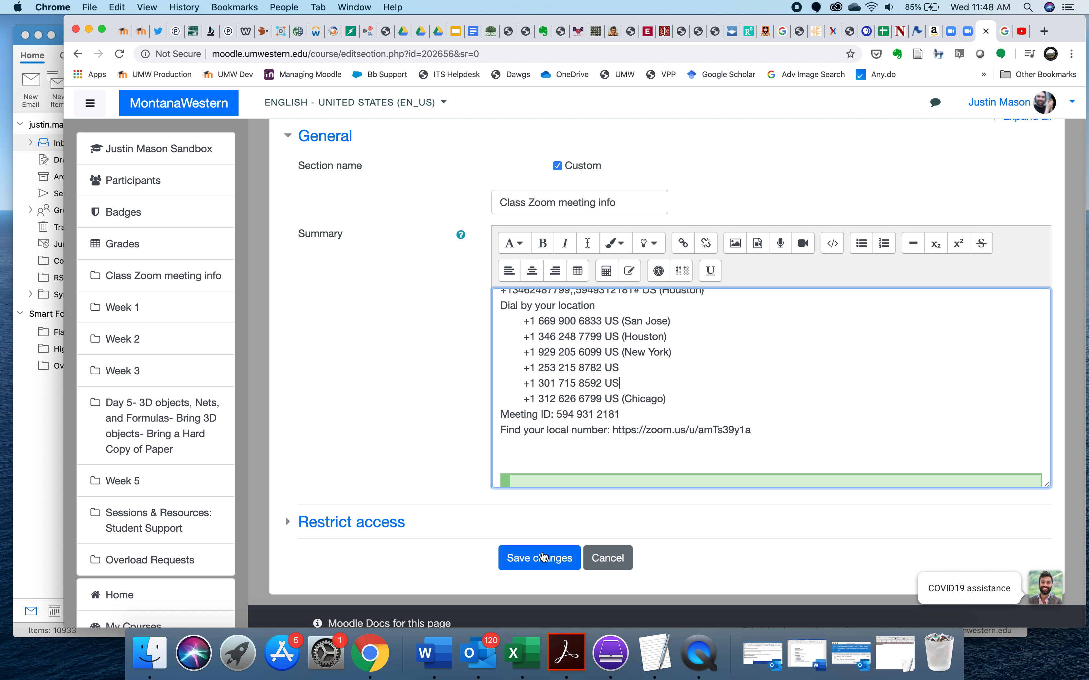
- Save the section changes and open the Zoom join link on the course page to test it
{"action": "left_click", "coordinate": [539, 559]}
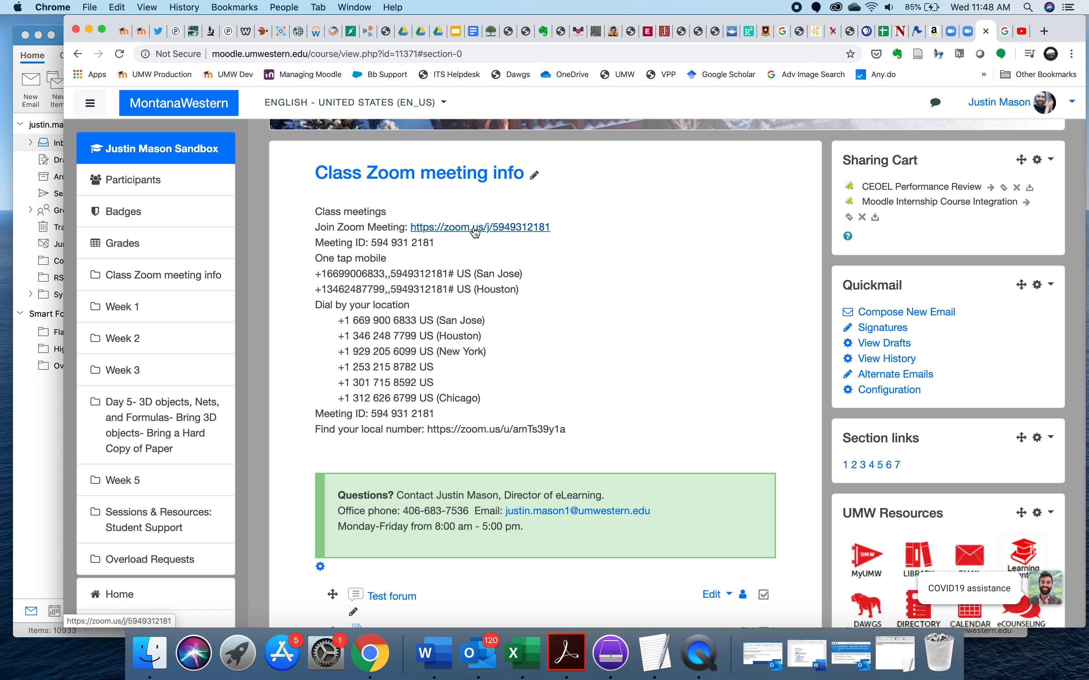
{"action": "left_click", "coordinate": [475, 229]}
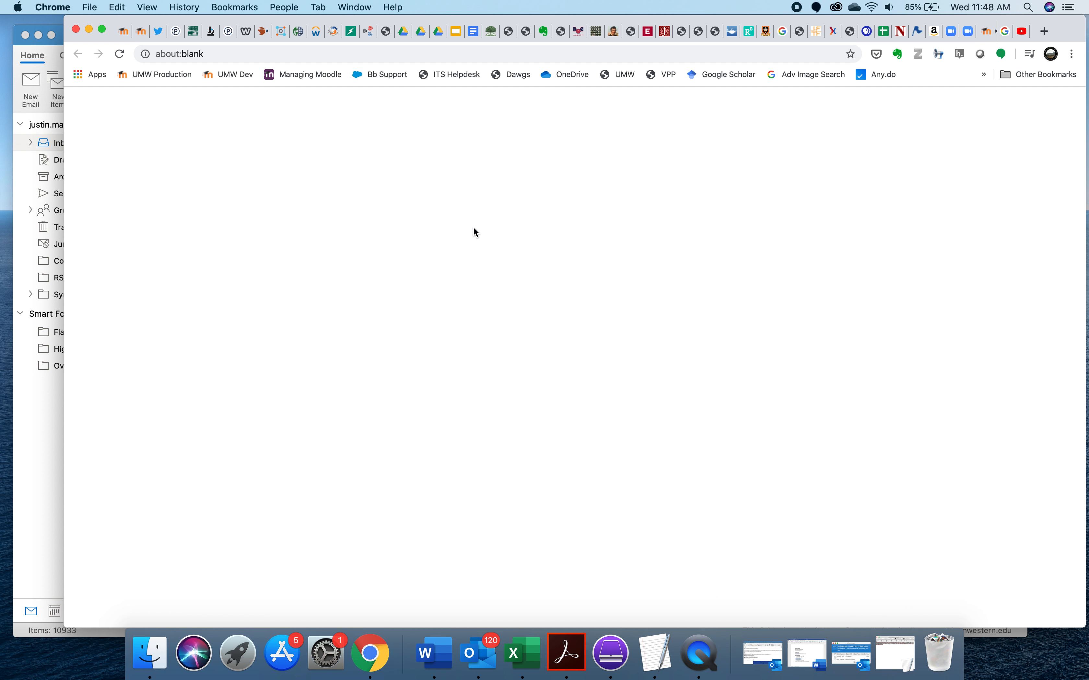